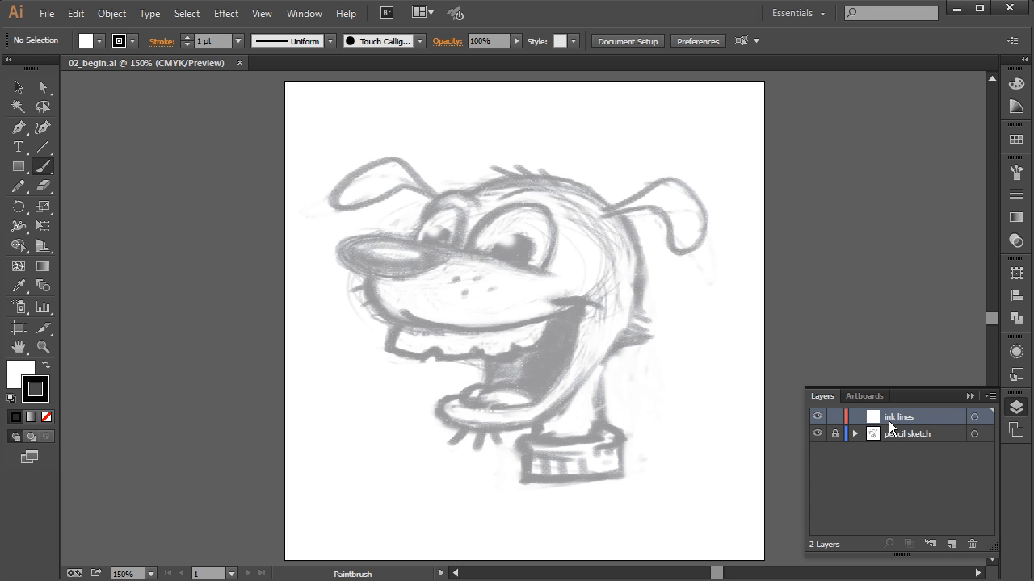
- Make the ink lines layer active above the locked pencil sketch layer and collapse the layer list
click(907, 435)
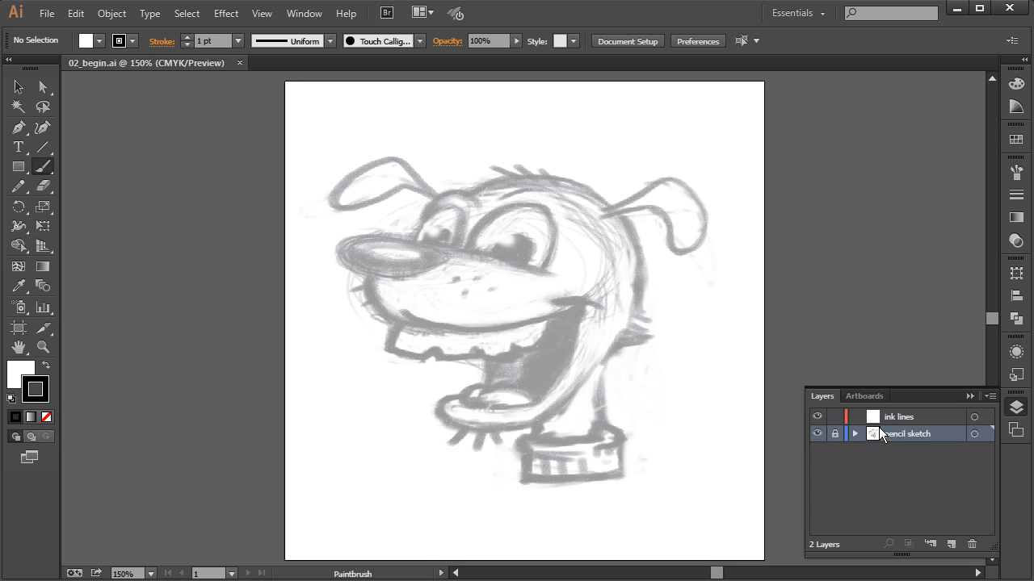
click(933, 419)
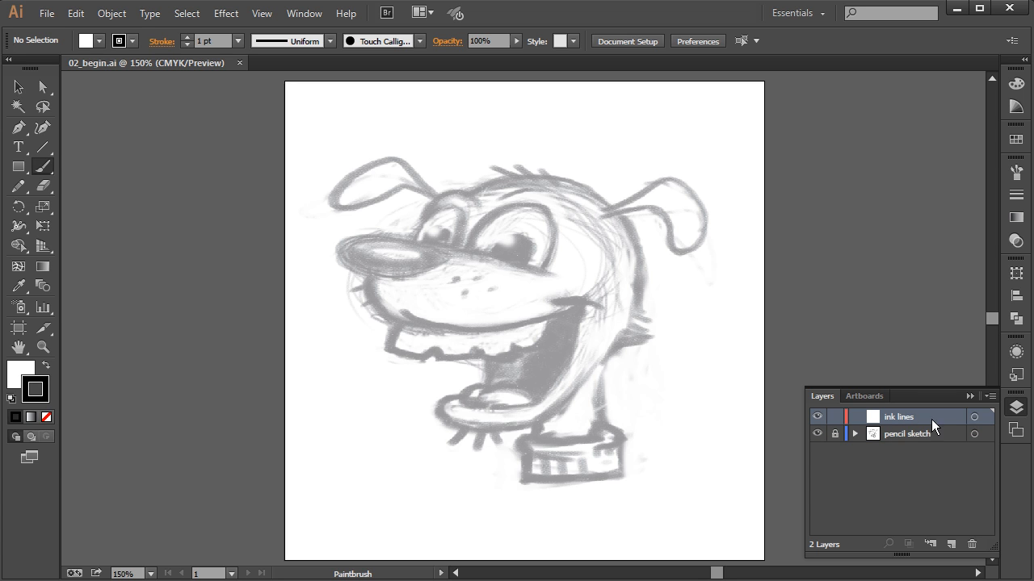
click(1015, 408)
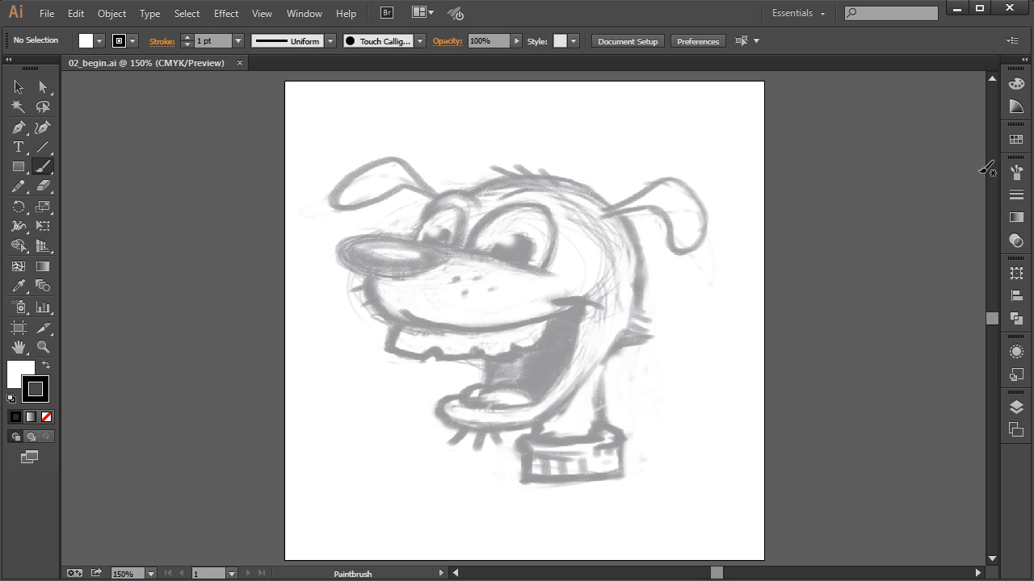
- Select the Basic brush and load the Artistic_Calligraphic brush library
click(1016, 172)
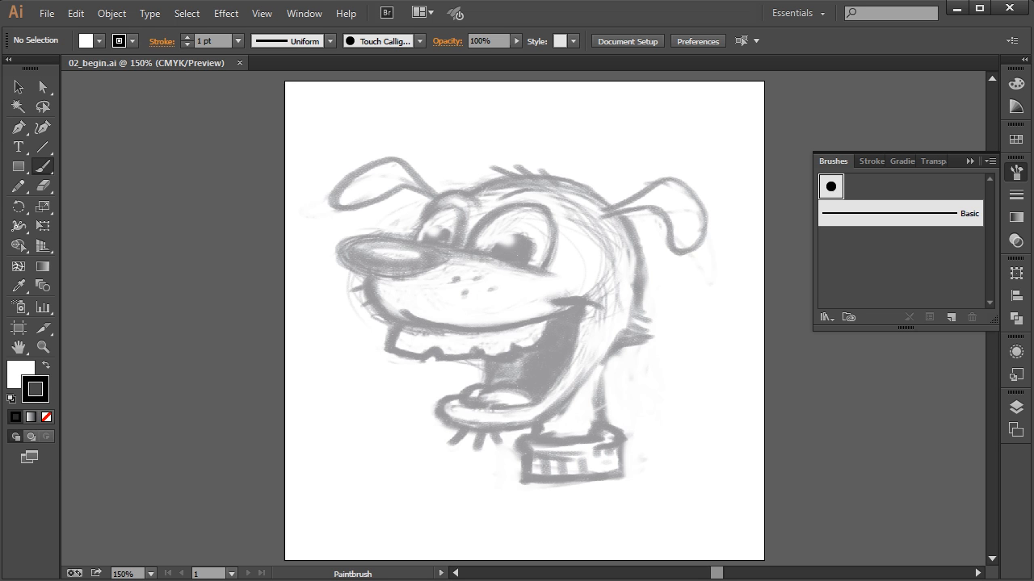
click(882, 218)
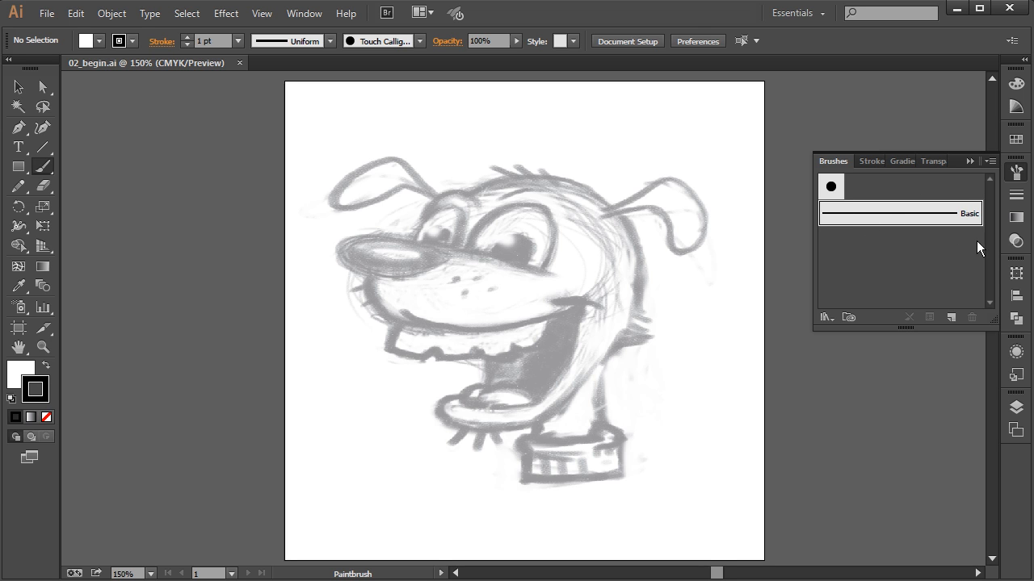
click(824, 316)
mouse_move(873, 368)
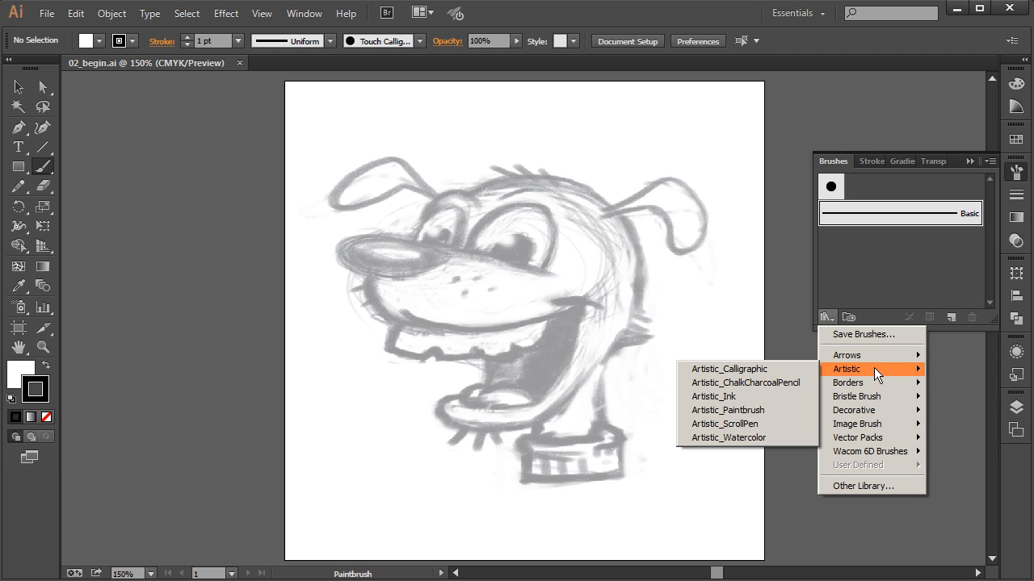
click(753, 371)
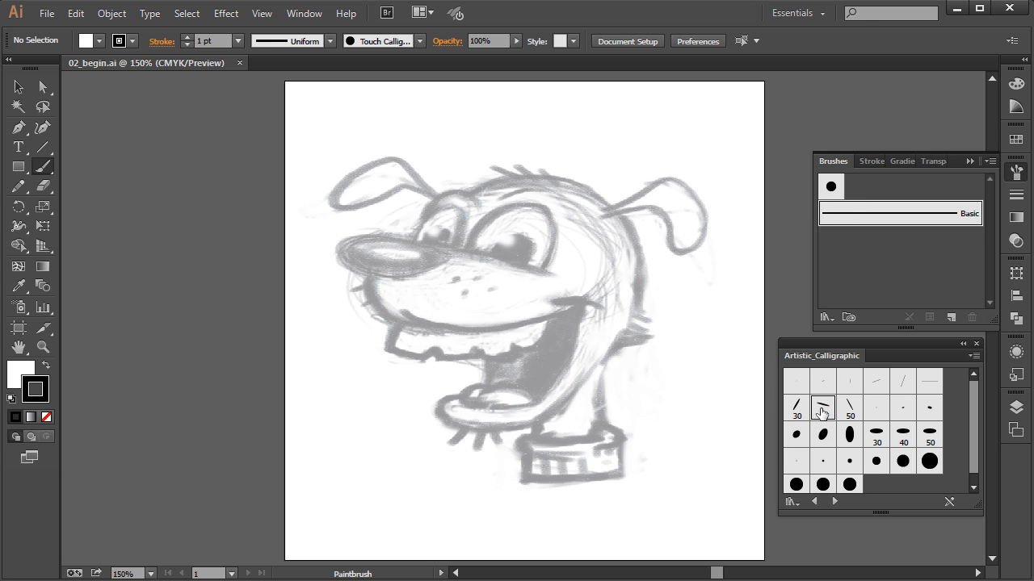
- Add the 20 pt. Oval, 40 pt. Flat and 30 pt. Oval brushes to the document, leaving the 30 pt. Oval active
click(848, 435)
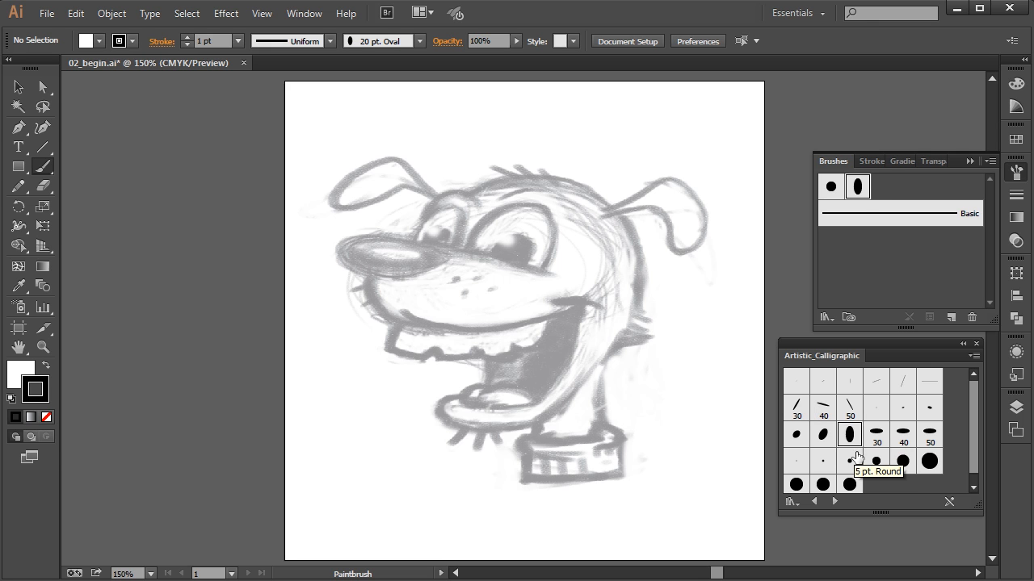
click(824, 411)
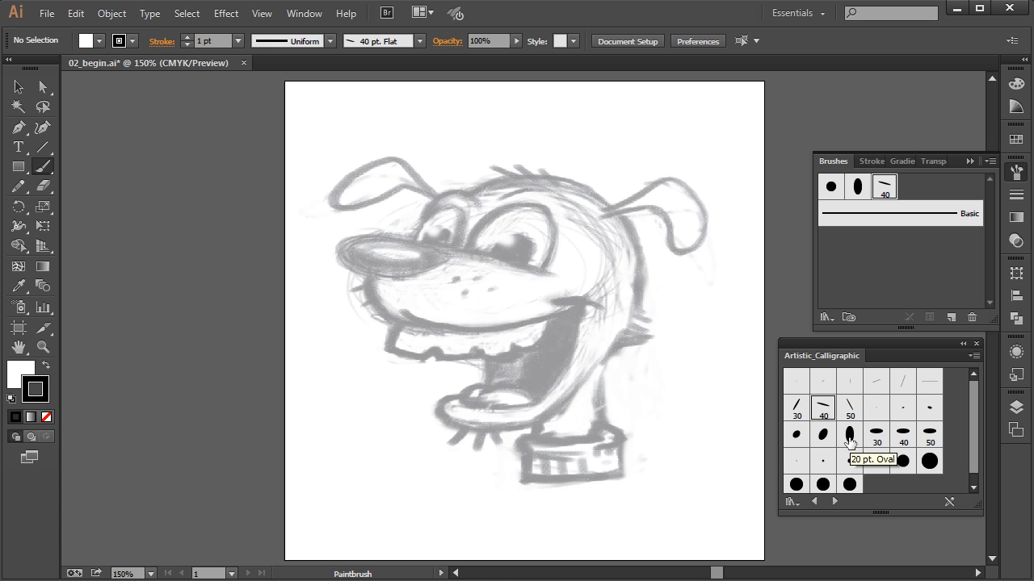
click(850, 436)
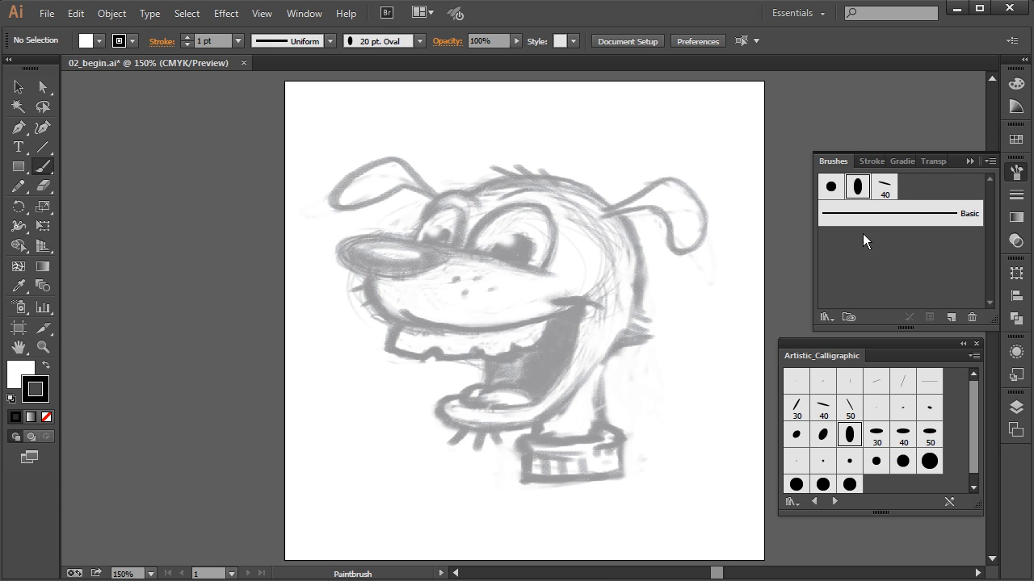
click(877, 434)
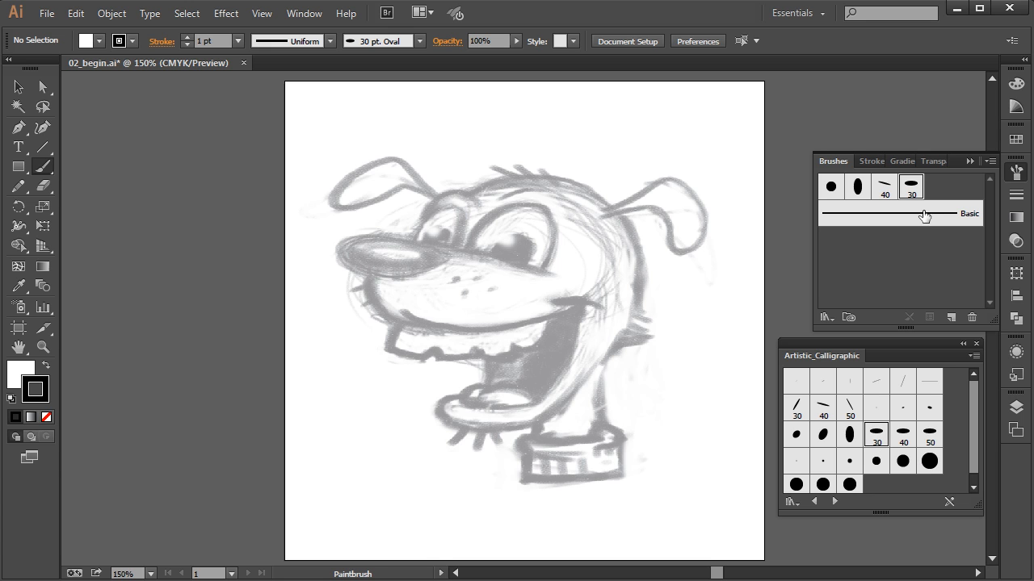
- Set the 30 pt. Oval brush to a 54° angle, 23% roundness and 26 pt size
double_click(910, 187)
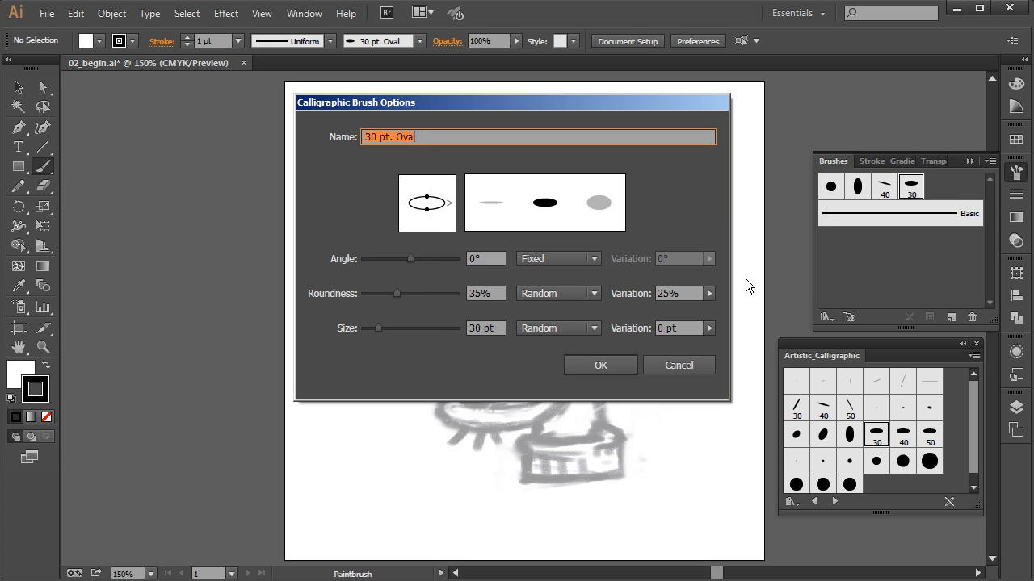
drag(449, 203, 447, 187)
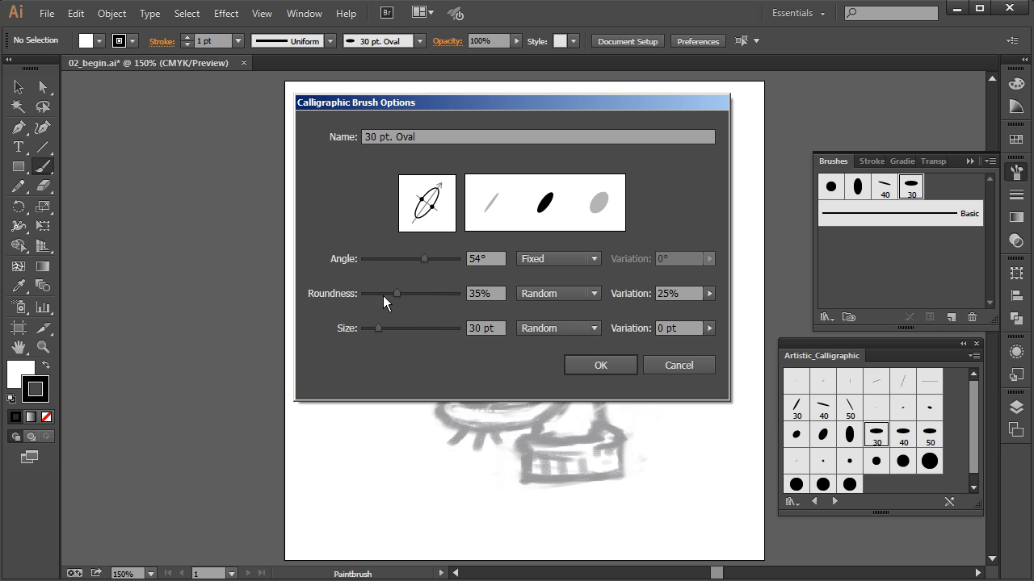
mouse_move(392, 293)
mouse_down()
mouse_move(374, 293)
mouse_move(385, 293)
mouse_up()
mouse_move(377, 328)
mouse_down()
mouse_move(358, 330)
mouse_move(368, 331)
mouse_up()
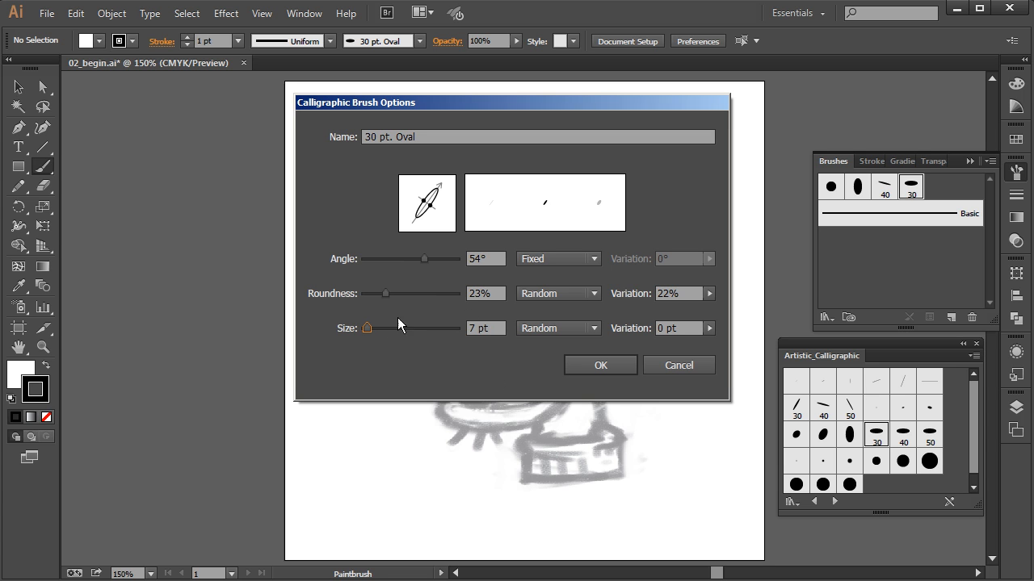
drag(365, 328, 376, 327)
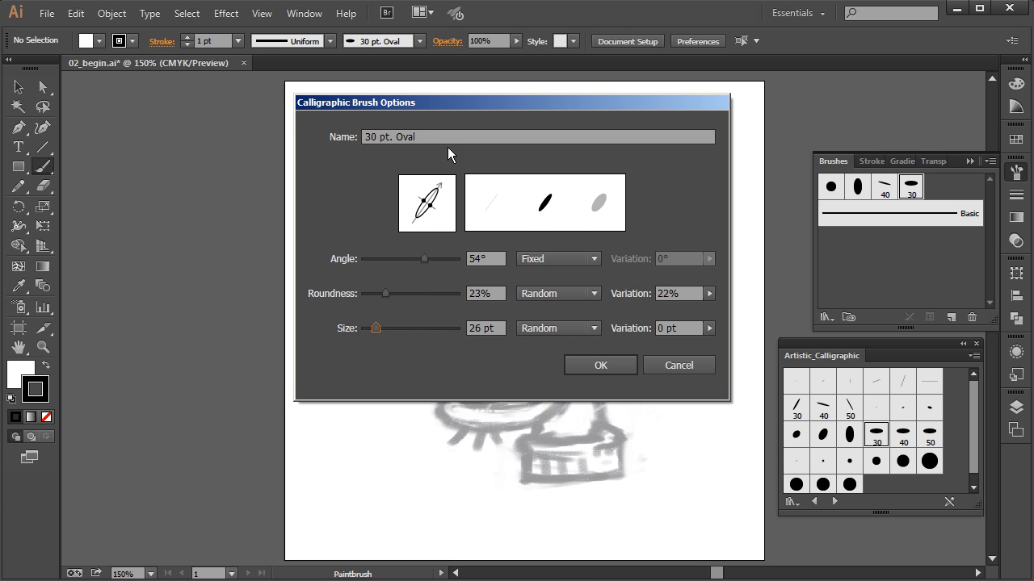
click(600, 364)
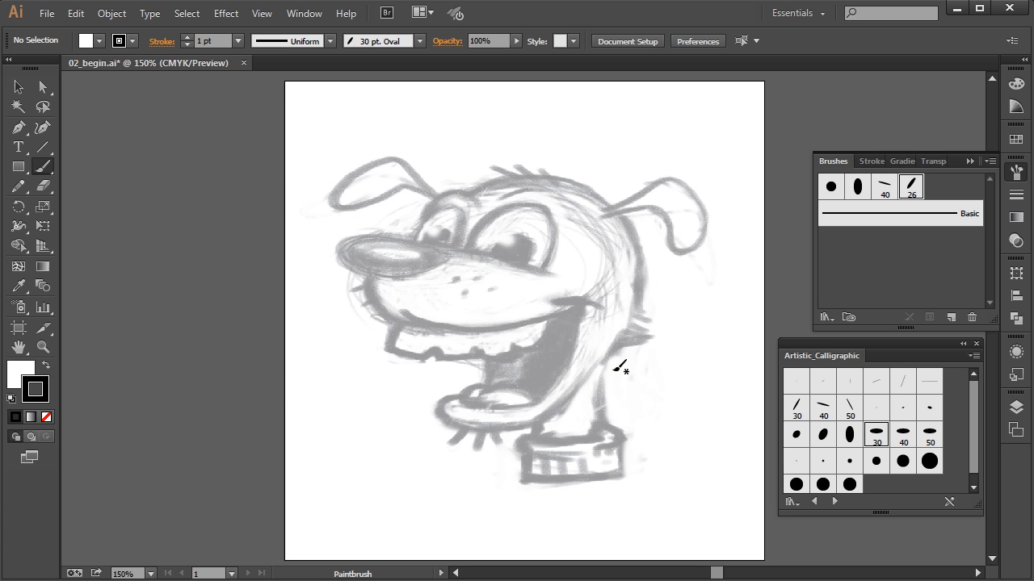
- Paint a test stroke along the top of the dog's head, then set its brush size to 10 pt, applying the change to existing strokes
mouse_move(451, 197)
mouse_down()
mouse_move(557, 176)
mouse_move(619, 217)
mouse_up()
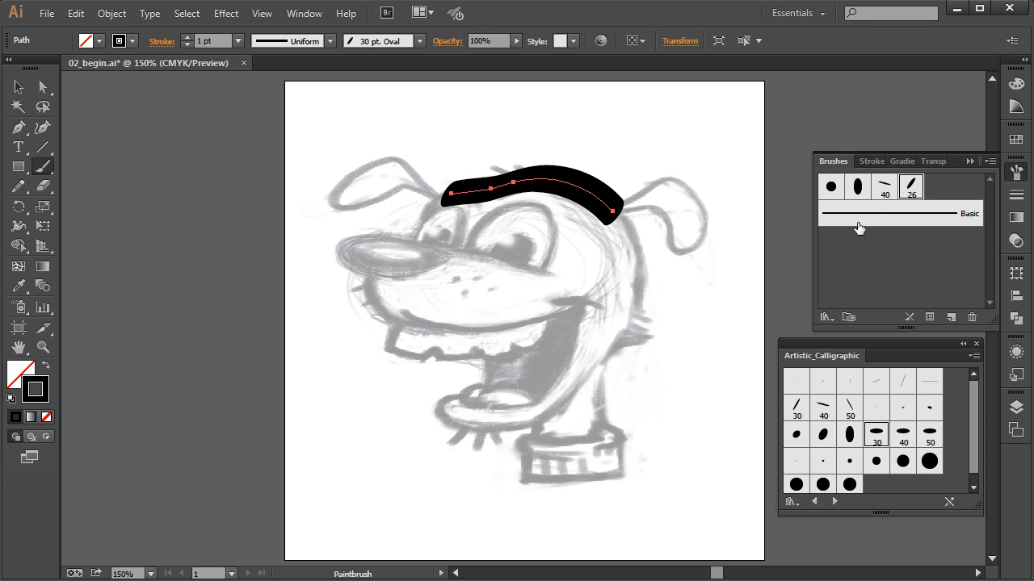
double_click(909, 188)
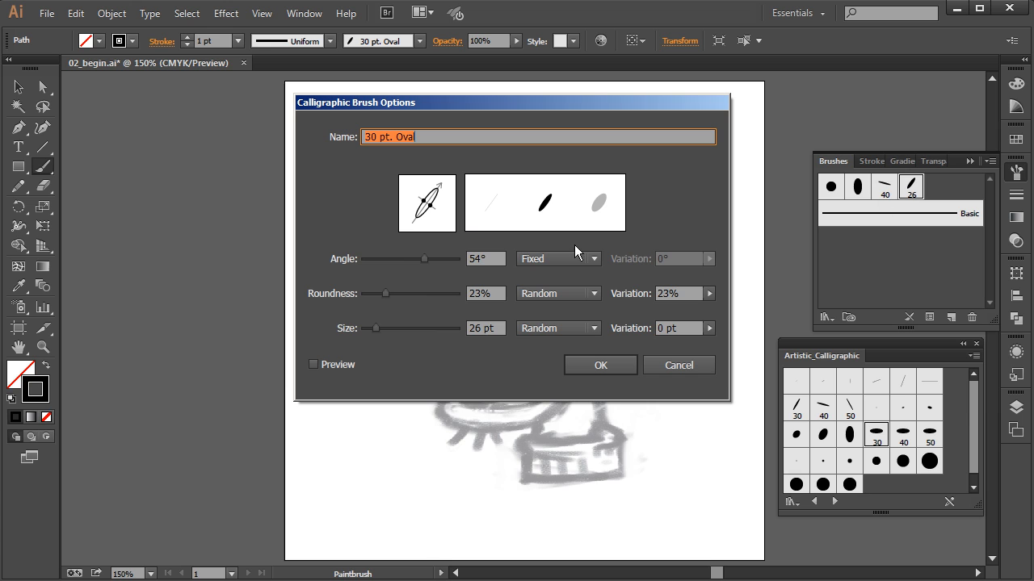
drag(374, 327, 363, 328)
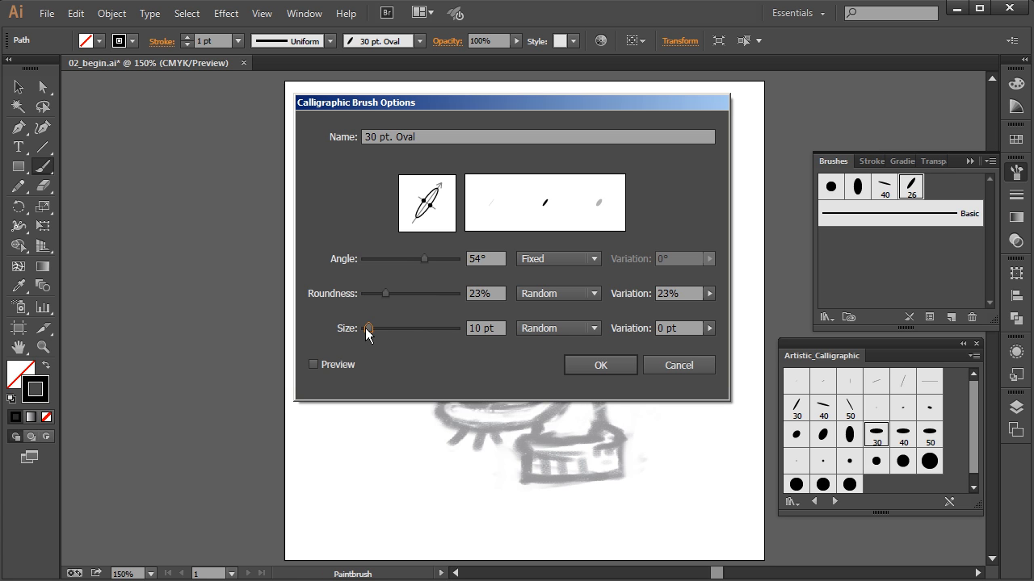
click(604, 362)
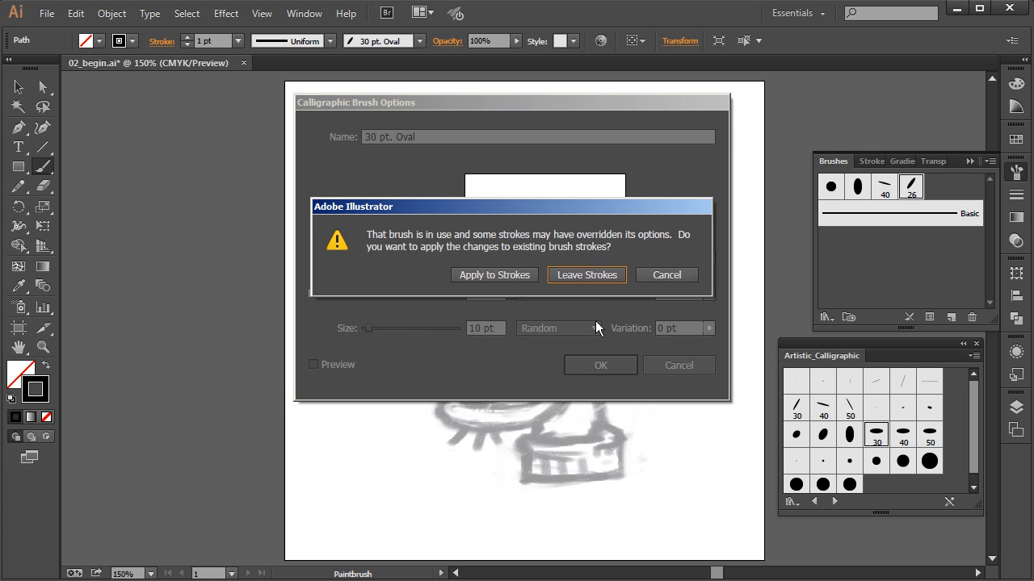
click(489, 275)
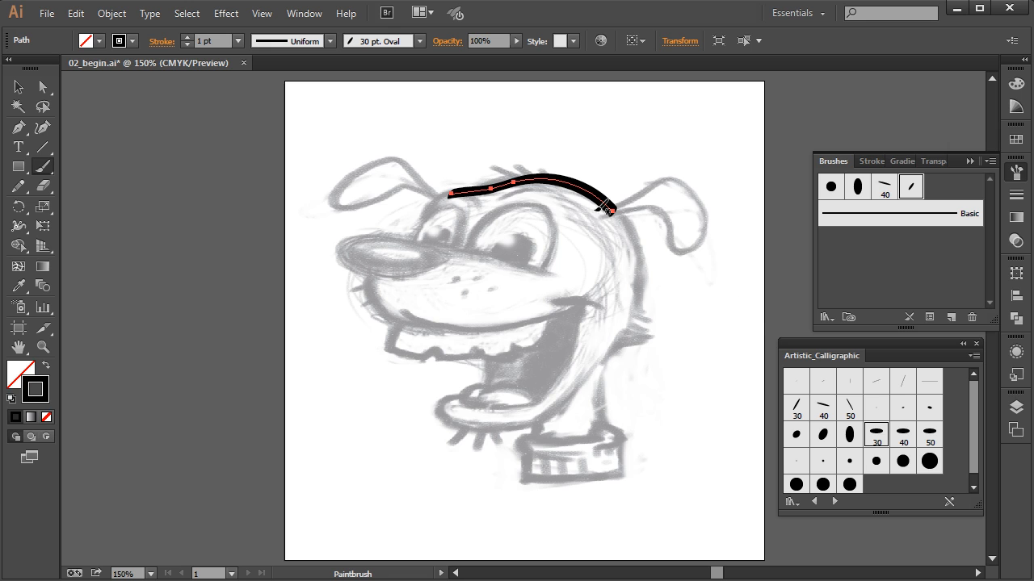
- Delete the test stroke and paint the outline of the ear above the dog's snout
key(Delete)
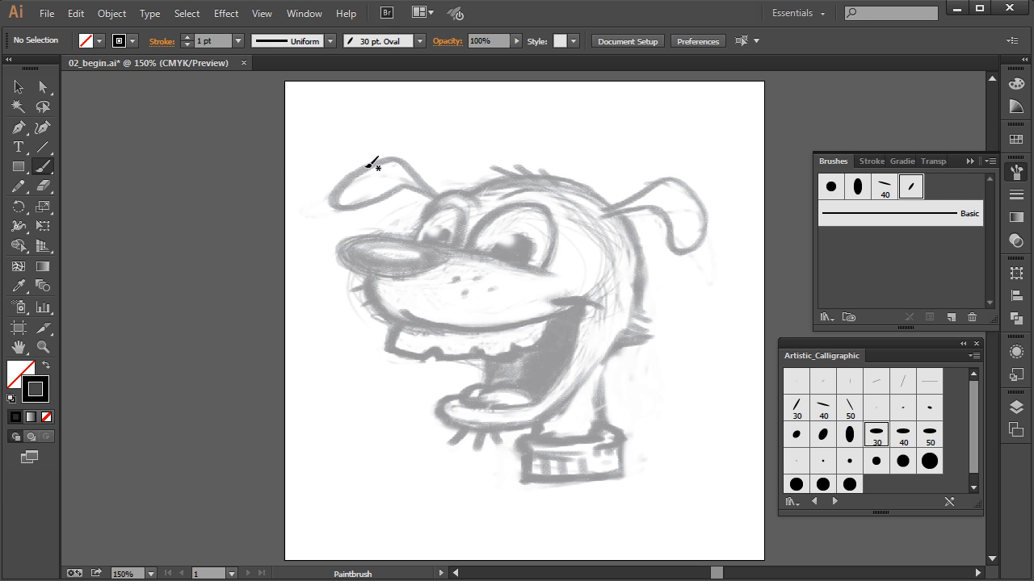
mouse_move(432, 199)
mouse_down()
mouse_move(401, 162)
mouse_move(368, 155)
mouse_move(340, 176)
mouse_move(337, 198)
mouse_move(372, 203)
mouse_move(416, 185)
mouse_up()
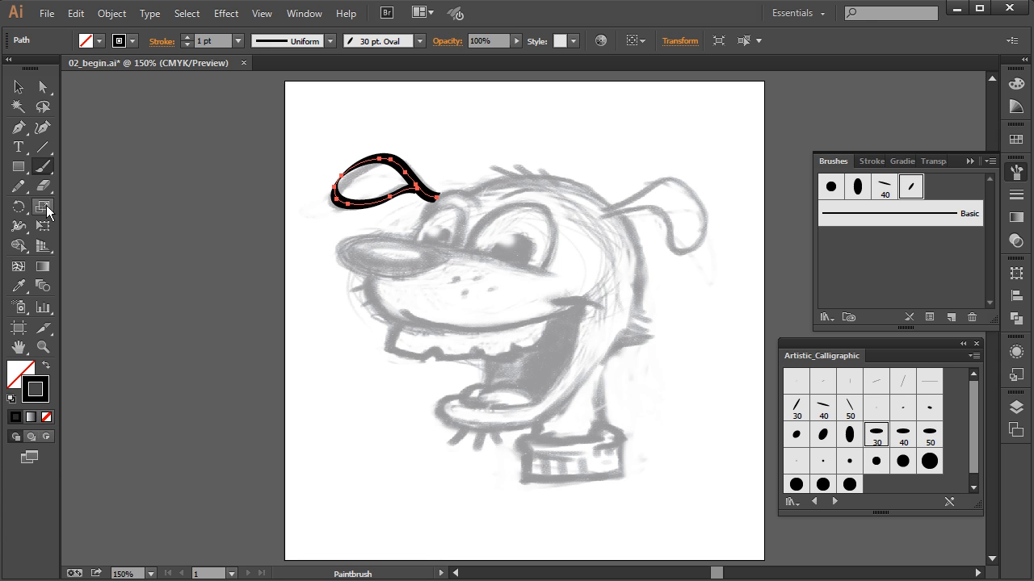
- Reset the Paintbrush tool options to their defaults and turn on Keep Selected
double_click(41, 172)
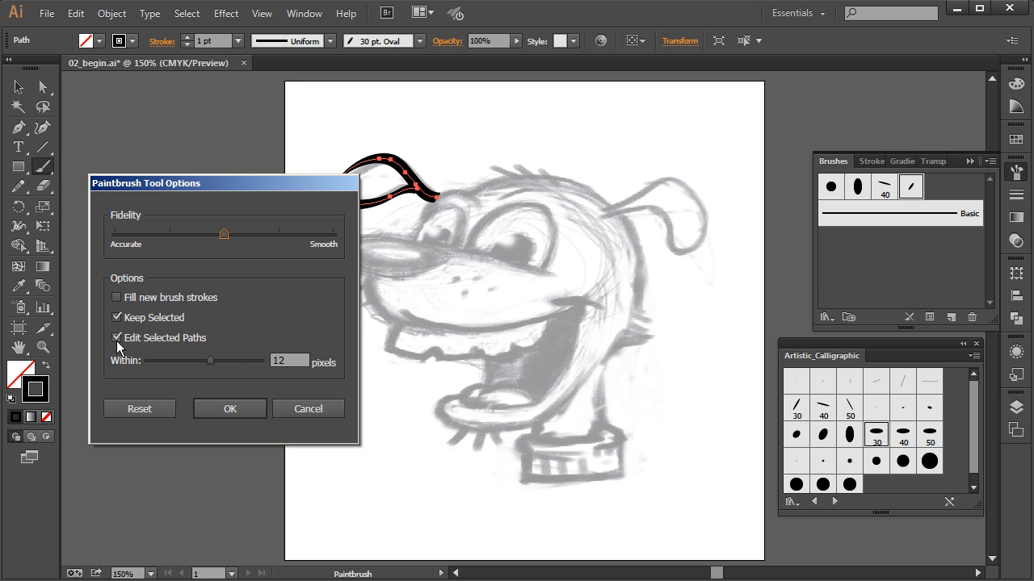
click(134, 409)
click(118, 317)
click(259, 409)
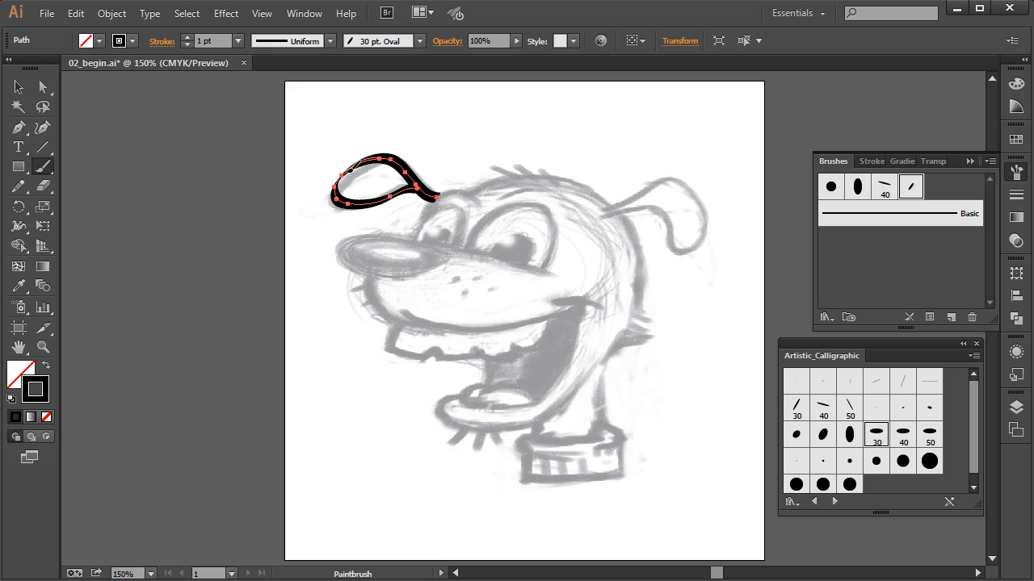
- Redraw the outer curve of the selected ear outline and extend its end toward the head
drag(373, 202, 389, 197)
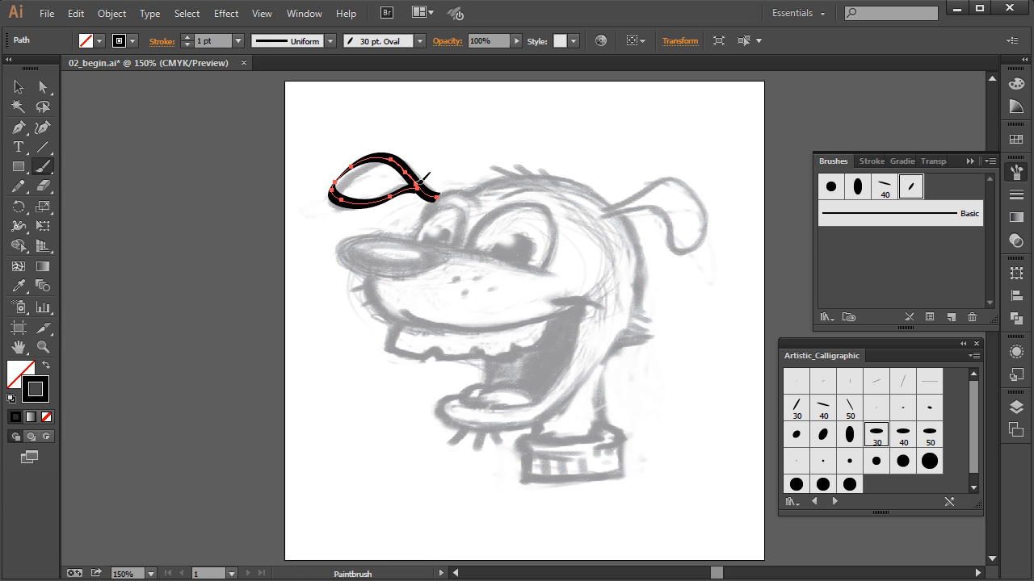
drag(434, 198, 446, 192)
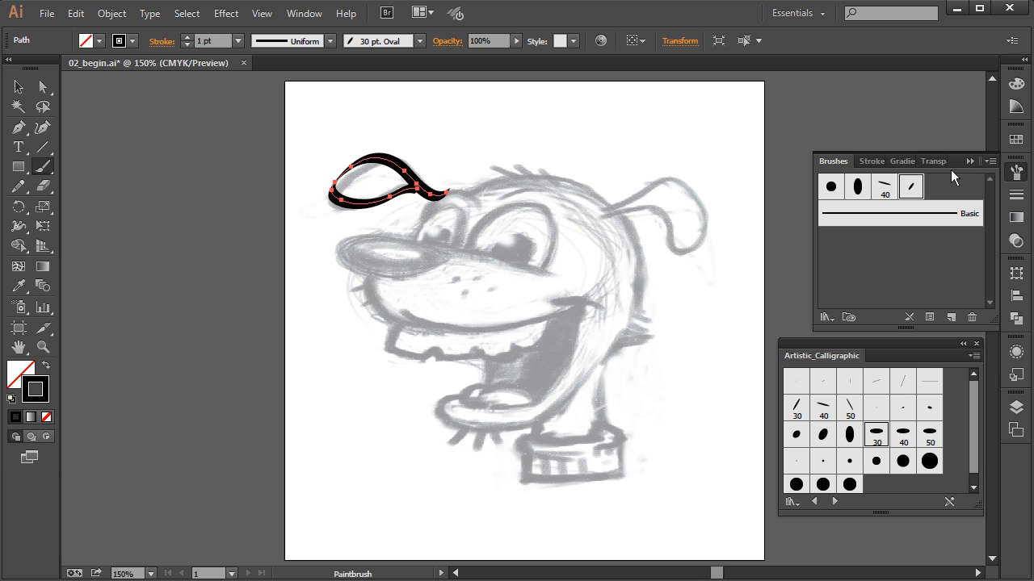
- Increase the roundness of the 30 pt. Oval brush slightly and apply the change to existing strokes
double_click(912, 189)
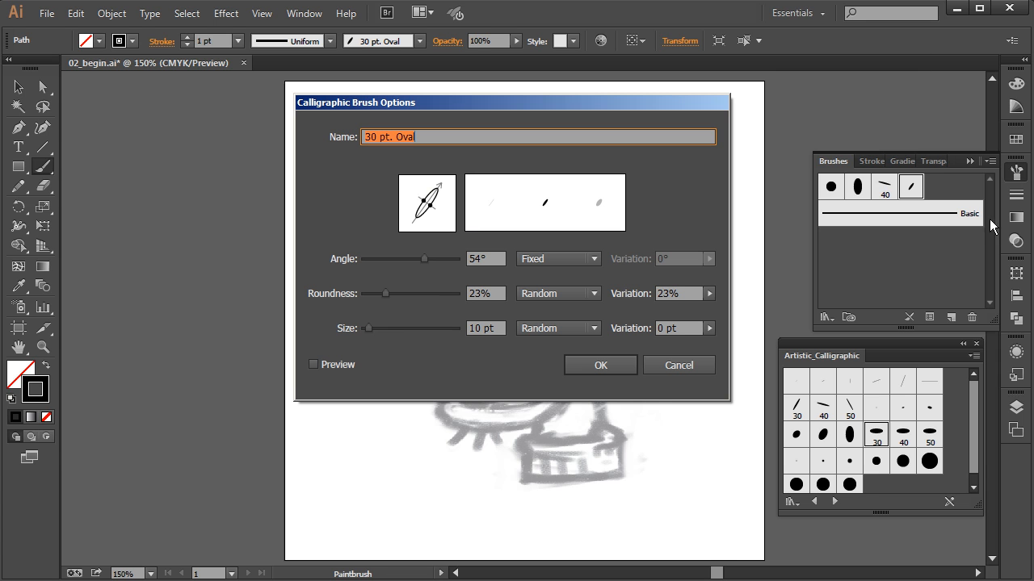
click(384, 293)
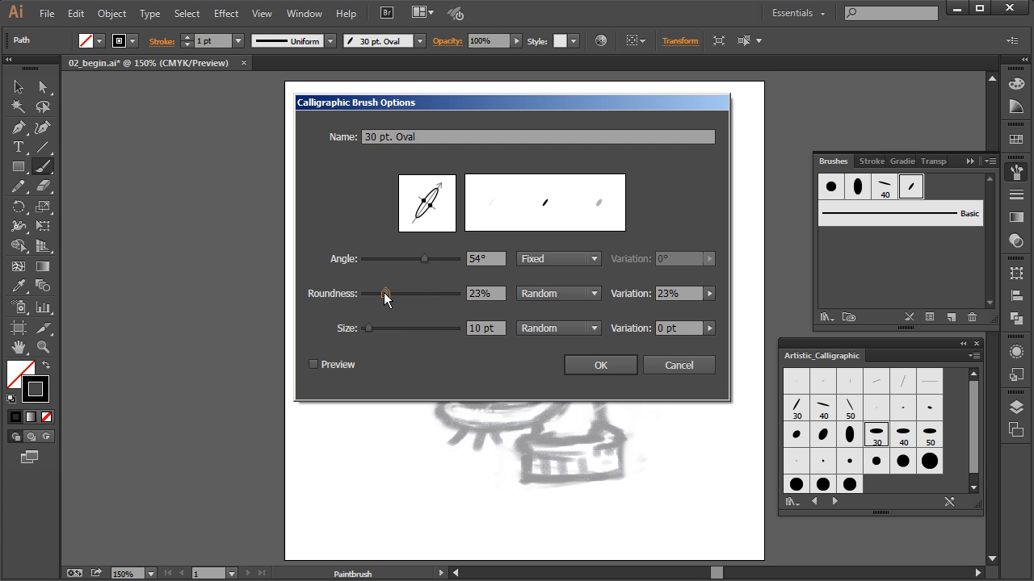
drag(384, 297, 395, 300)
click(603, 365)
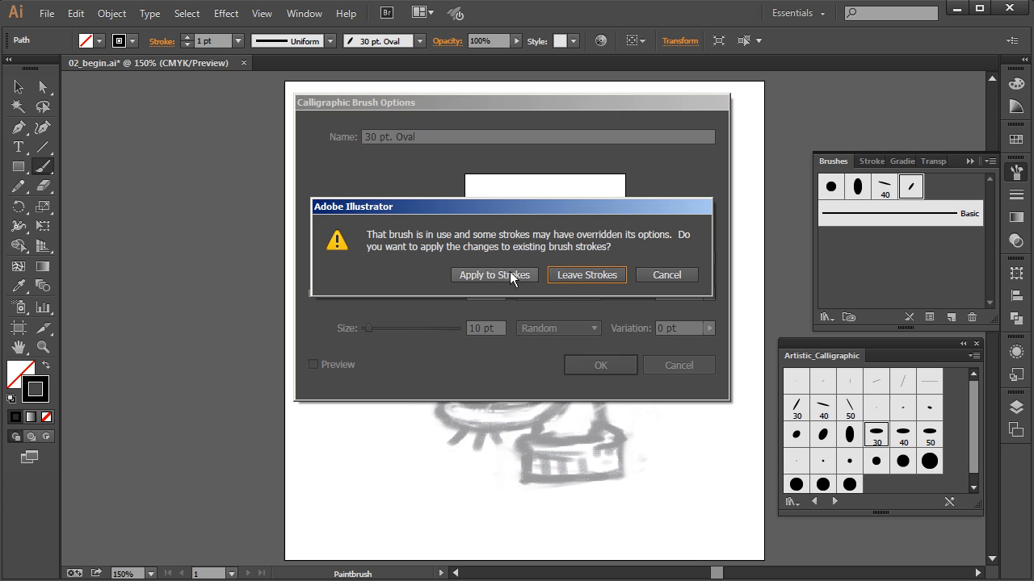
click(493, 275)
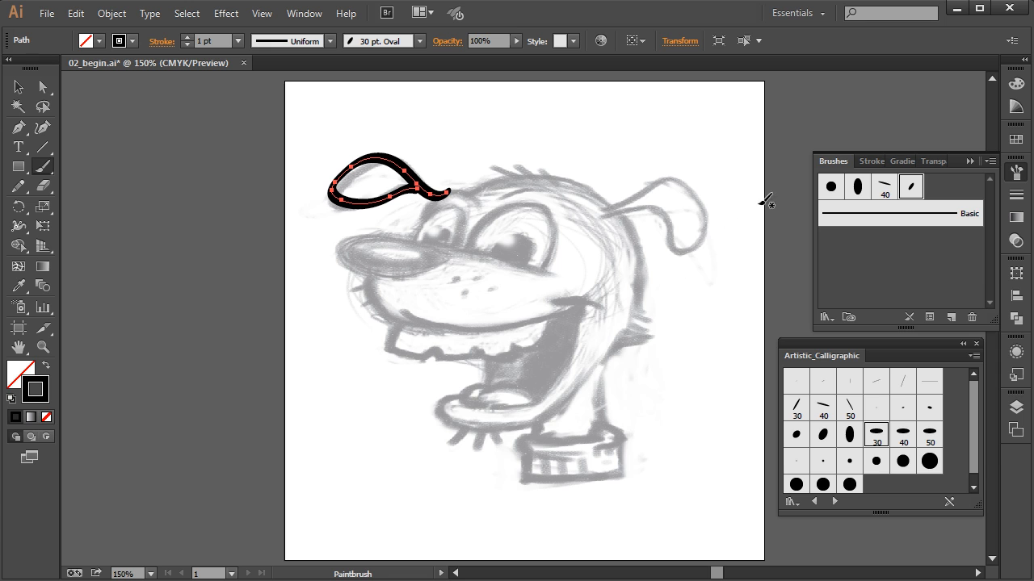
- Load the Artistic_Ink brush library and apply its dark tapered ink stroke to the selected ear outline
click(824, 317)
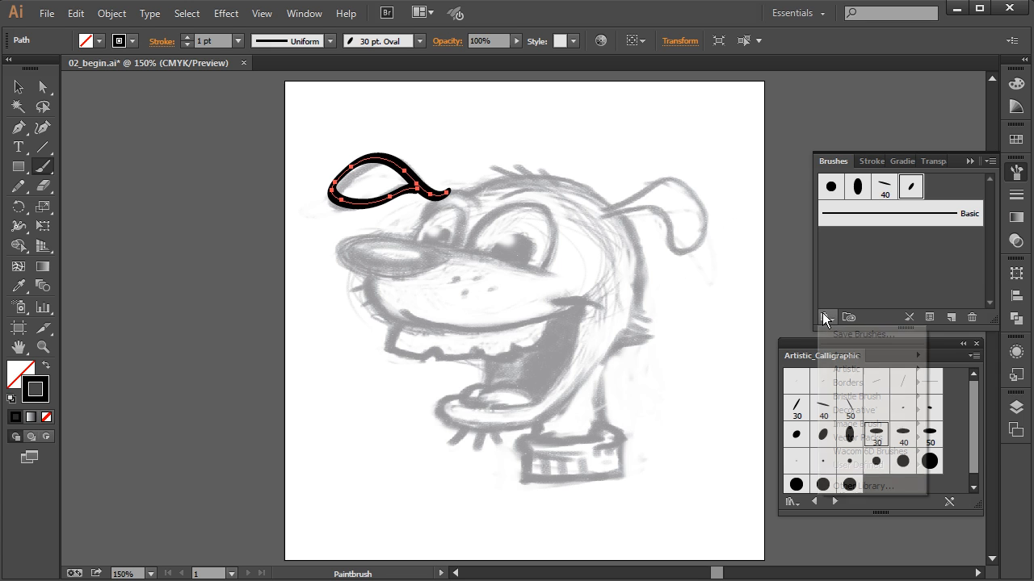
mouse_move(836, 373)
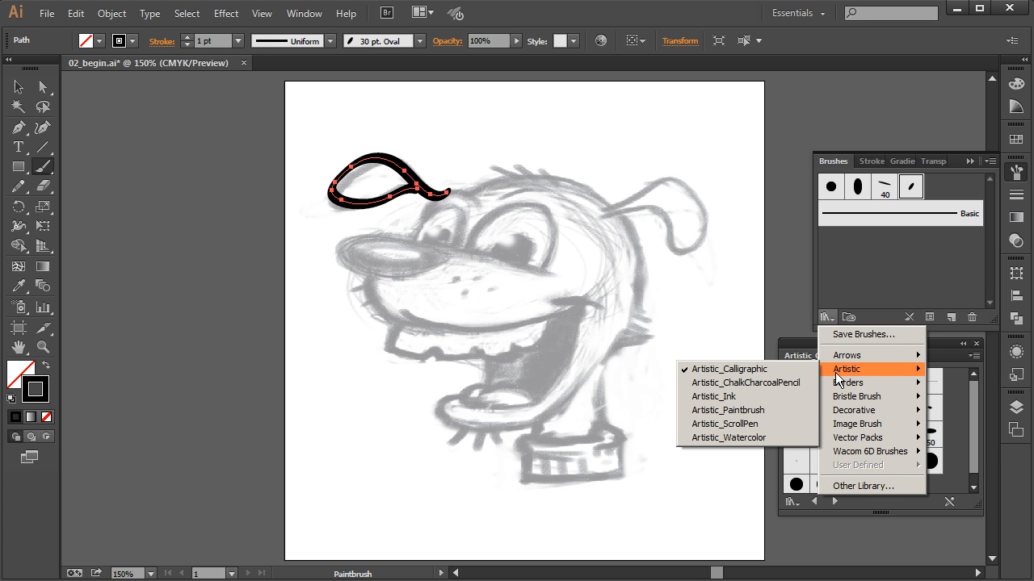
click(742, 396)
drag(977, 397, 988, 472)
drag(977, 424, 973, 396)
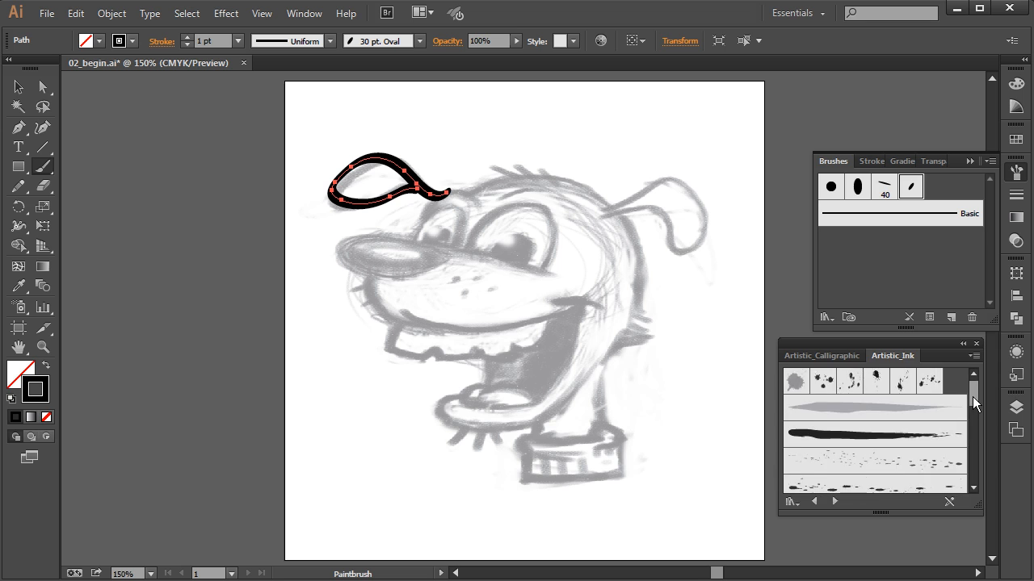
click(829, 421)
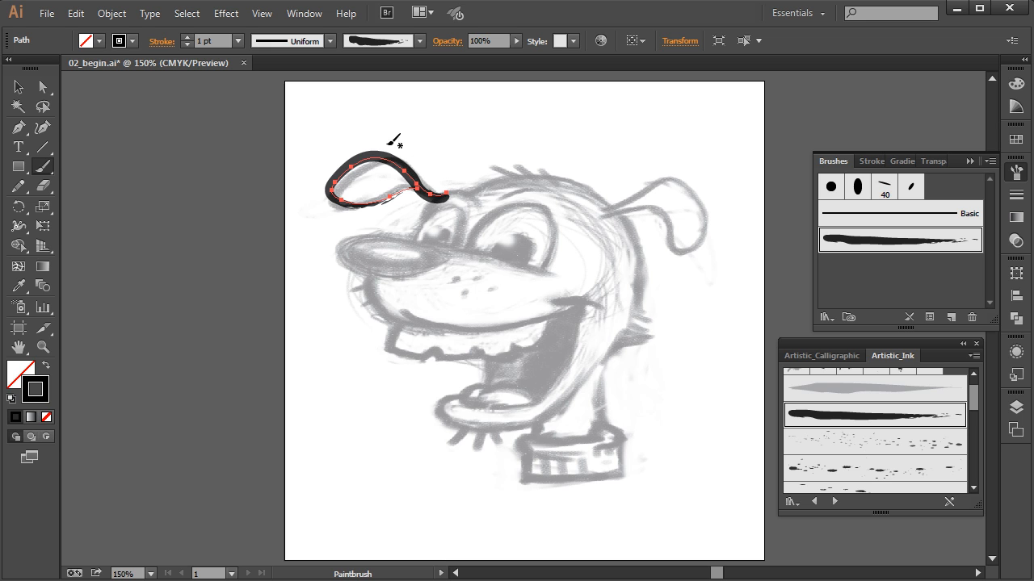
- Try the gray, splatter, sketchy and marker-style Artistic_Ink brushes on the selected ear outline
click(884, 390)
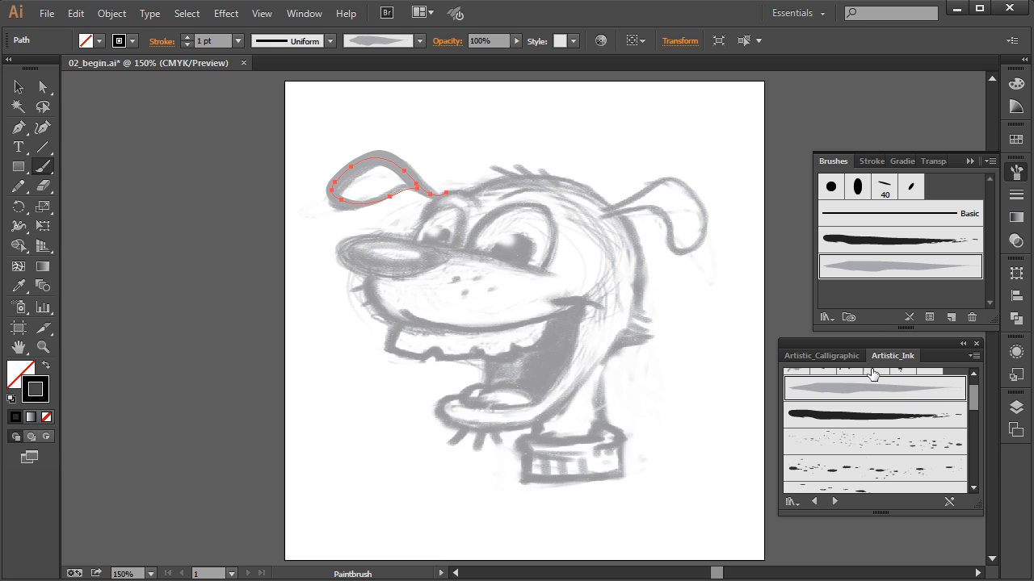
click(870, 442)
click(884, 468)
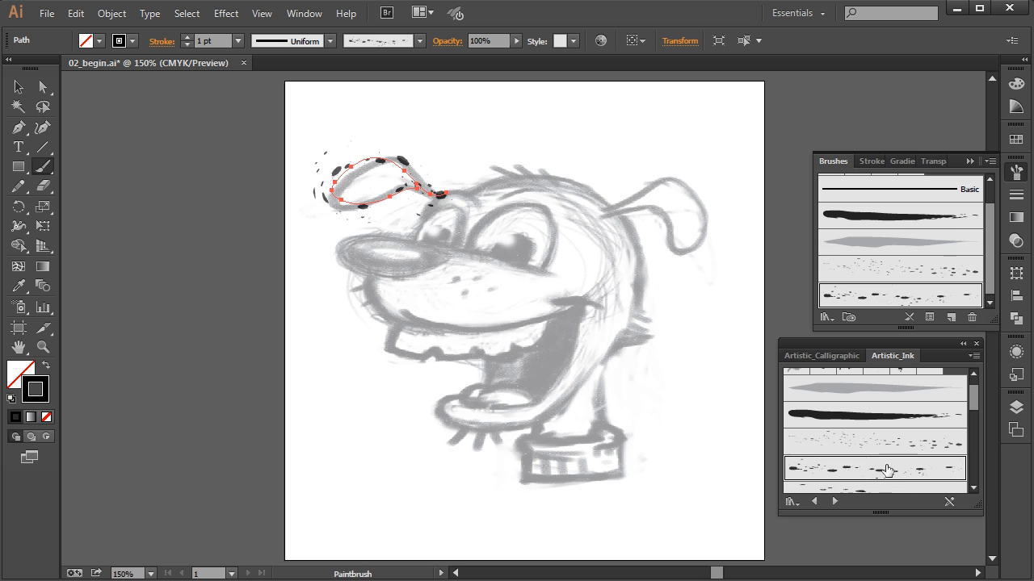
scroll(965, 428, down, 3)
click(884, 442)
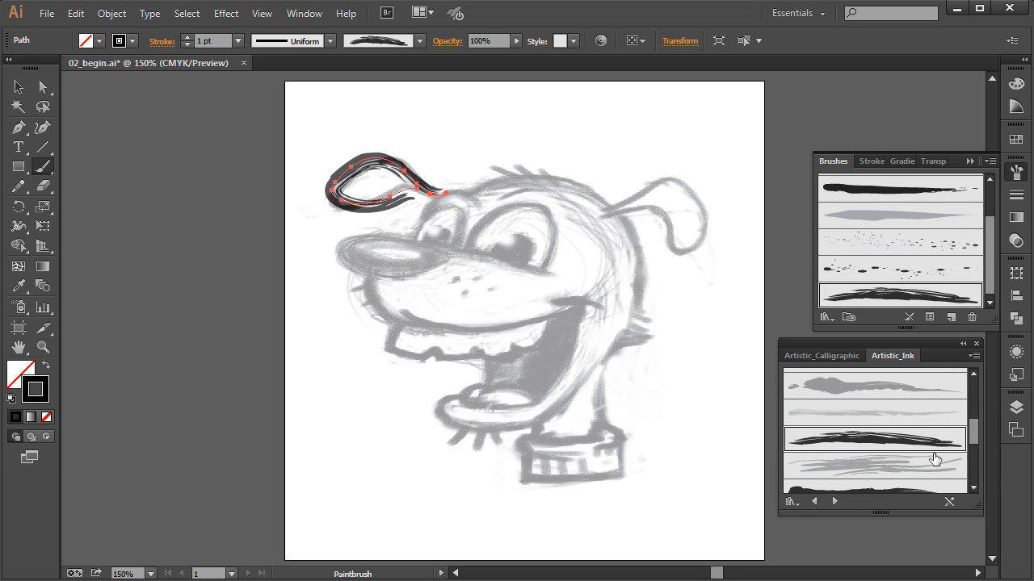
click(879, 472)
scroll(969, 444, down, 3)
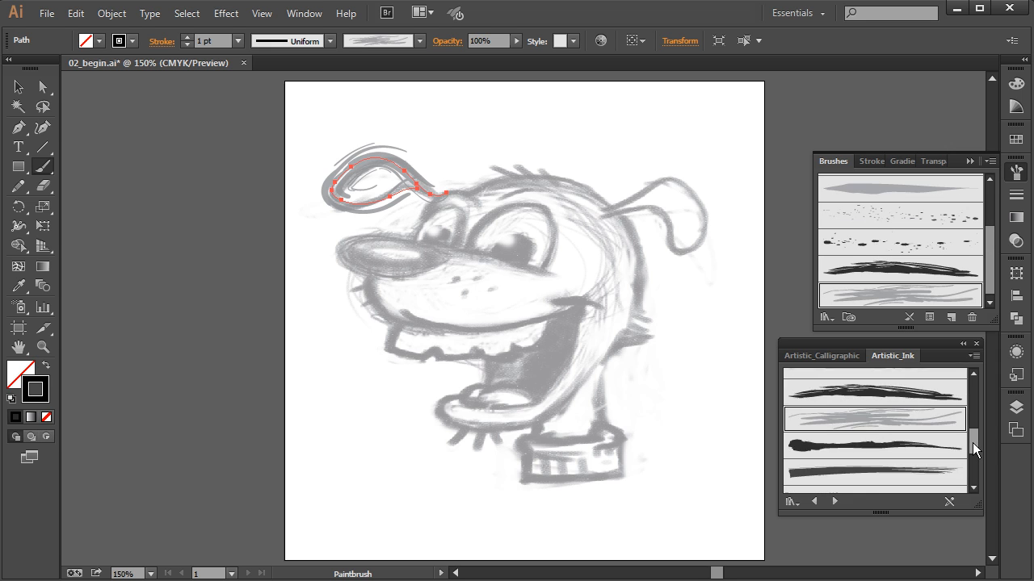
click(880, 412)
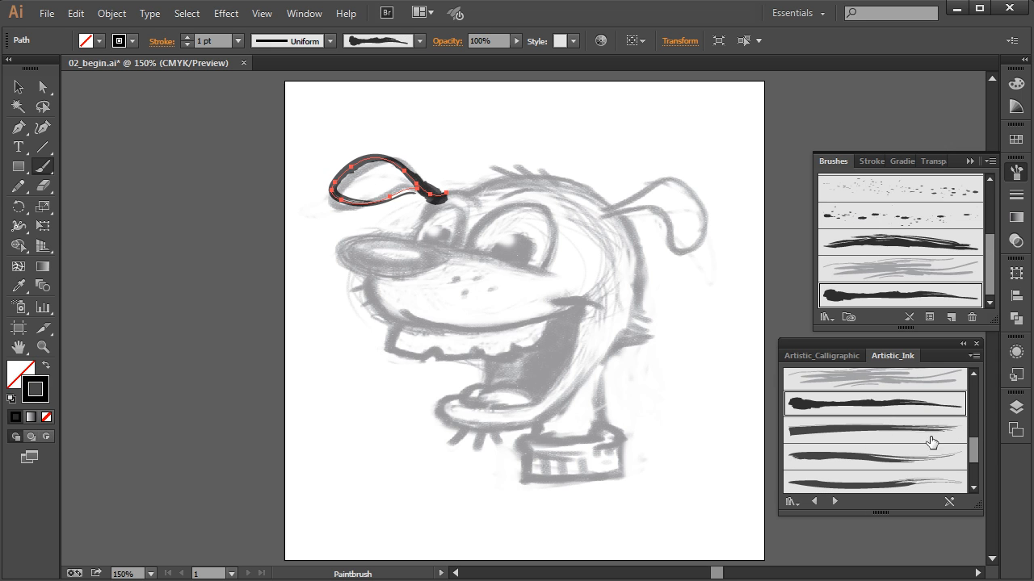
click(858, 433)
click(863, 457)
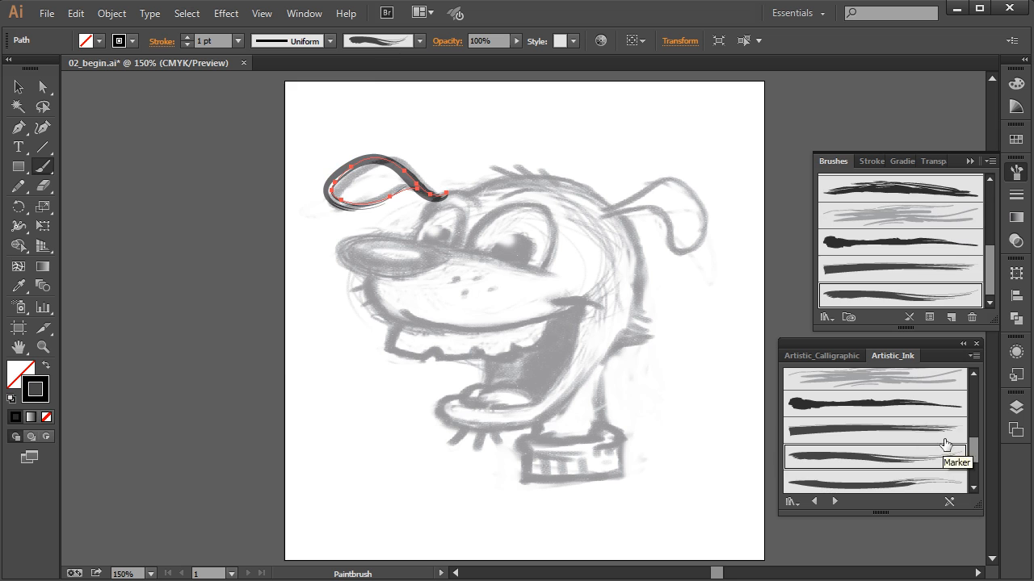
- Apply the Calligraphy 1 ink brush to the selected ear outline again
mouse_move(973, 444)
mouse_down()
mouse_move(972, 458)
mouse_move(972, 386)
mouse_up()
click(898, 450)
click(904, 422)
click(904, 394)
click(868, 437)
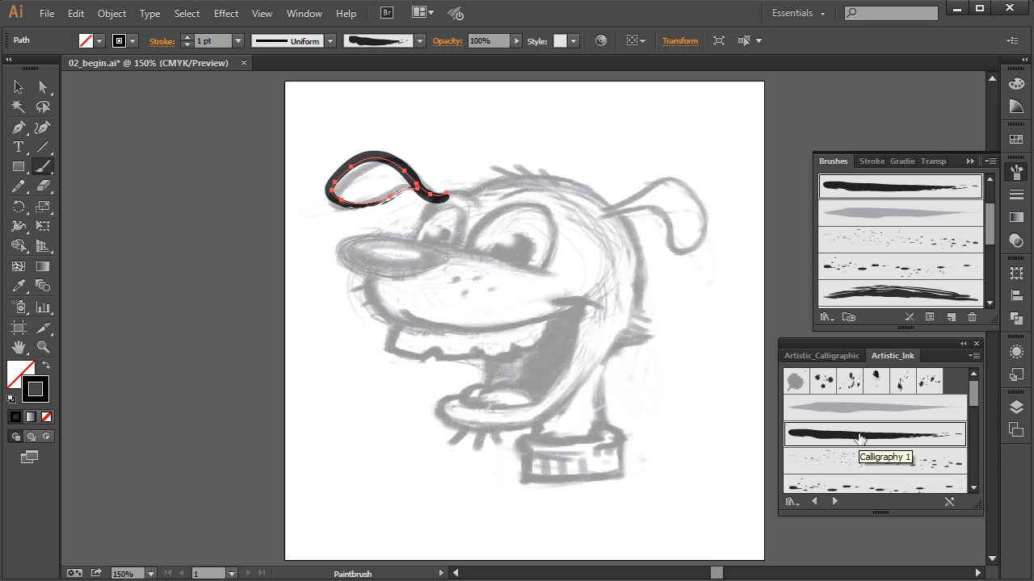
- Set the Calligraphy 1 brush's fixed width to 78% and apply the change to existing strokes
scroll(985, 222, up, 2)
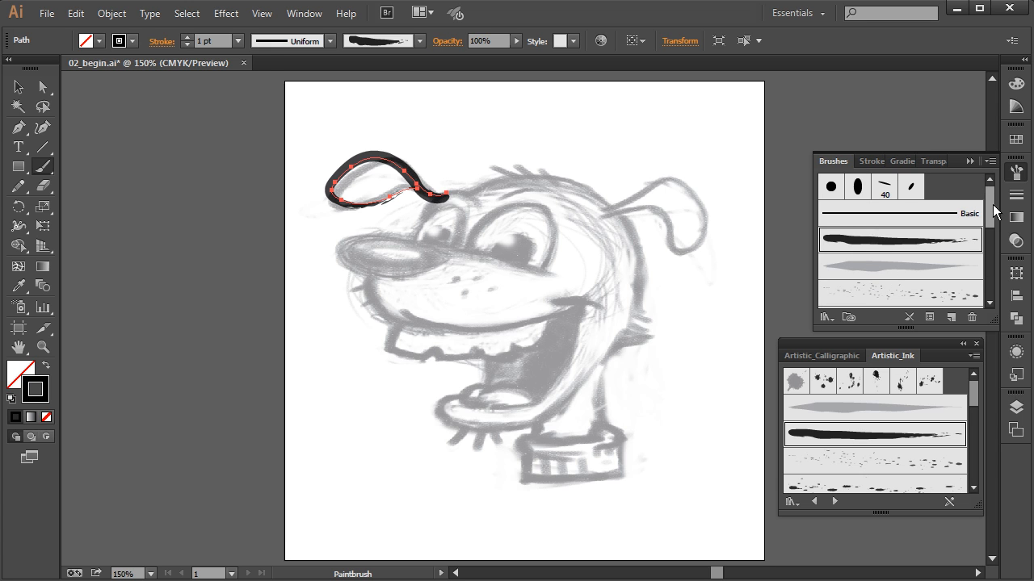
double_click(874, 243)
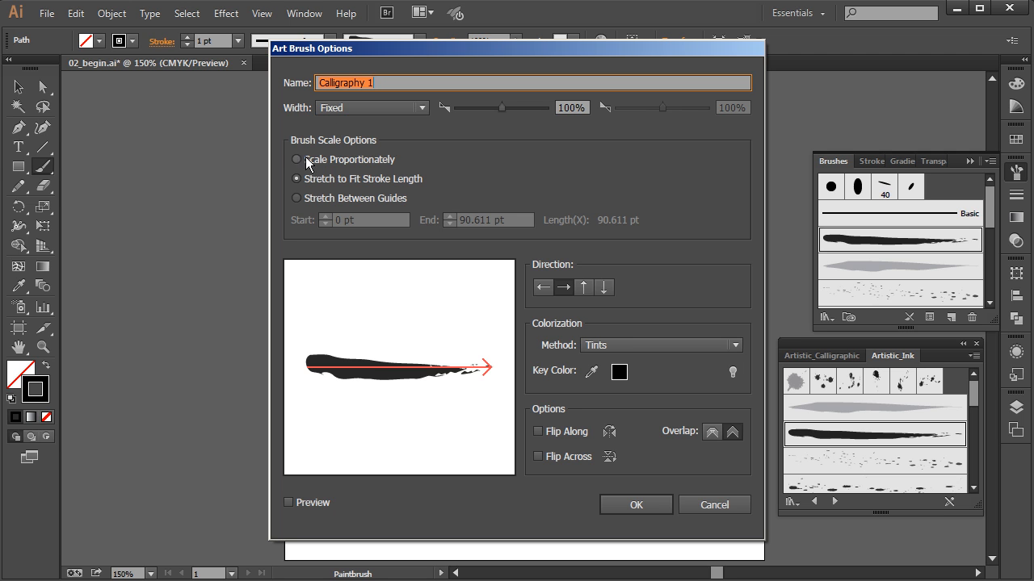
drag(456, 47, 703, 62)
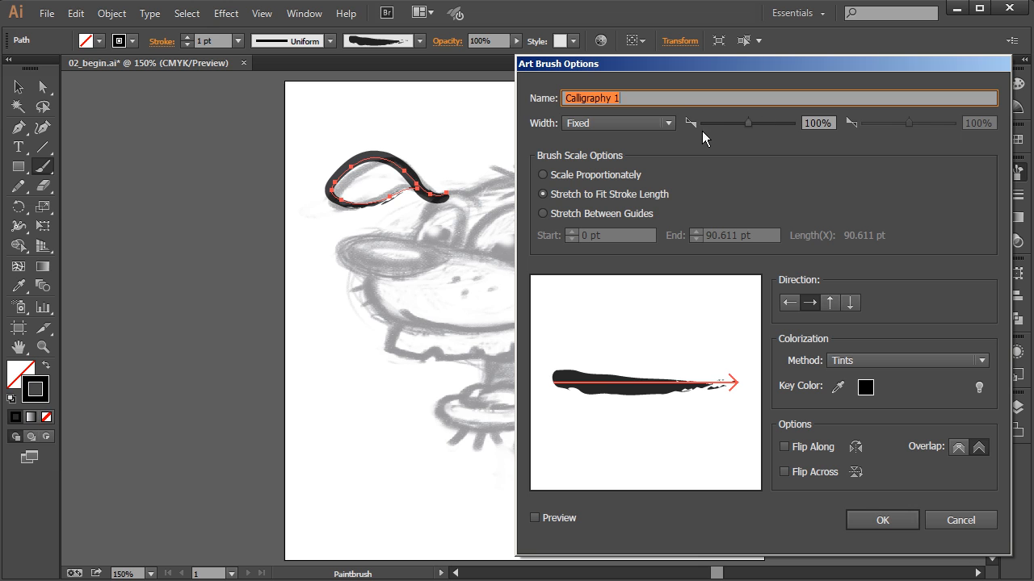
drag(741, 120, 738, 125)
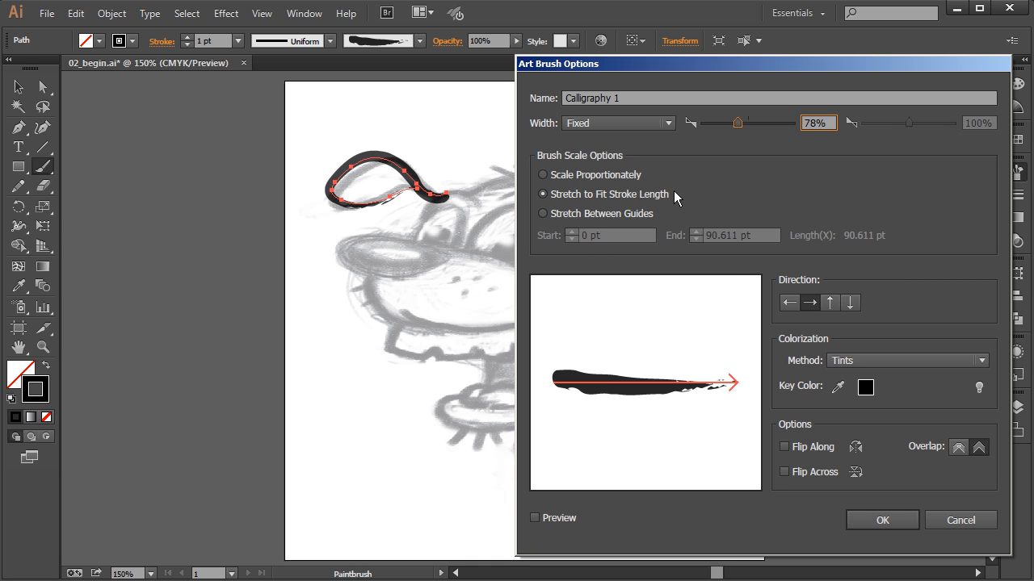
click(886, 520)
click(774, 334)
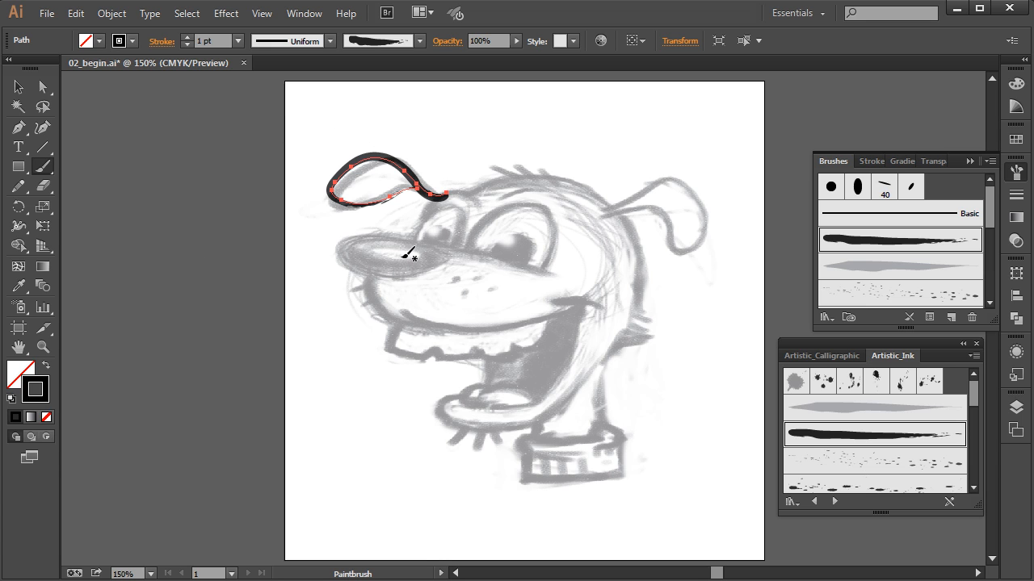
- Turn off Keep Selected in the Paintbrush tool options, leaving Edit Selected Paths on
double_click(44, 167)
click(117, 317)
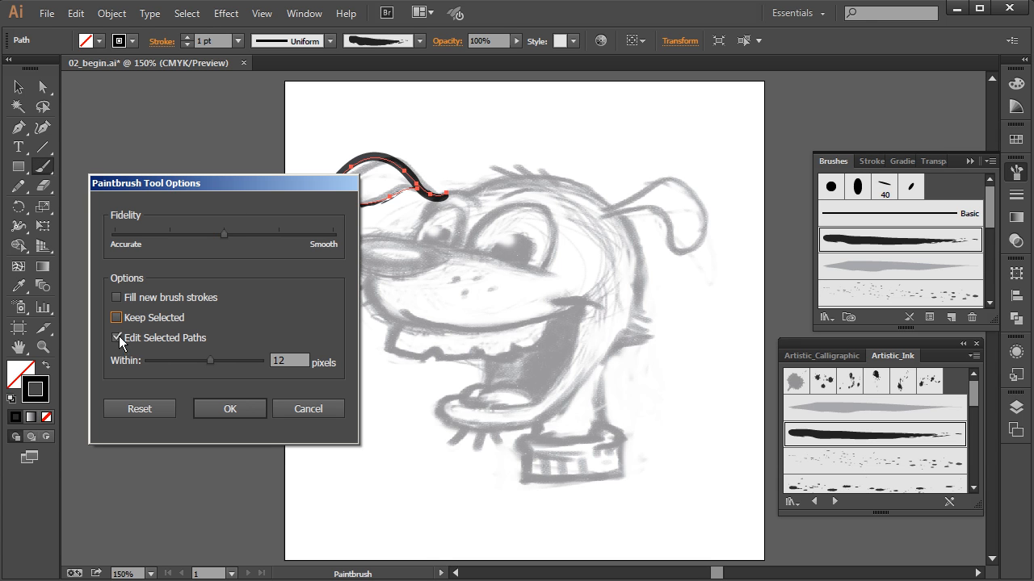
click(230, 409)
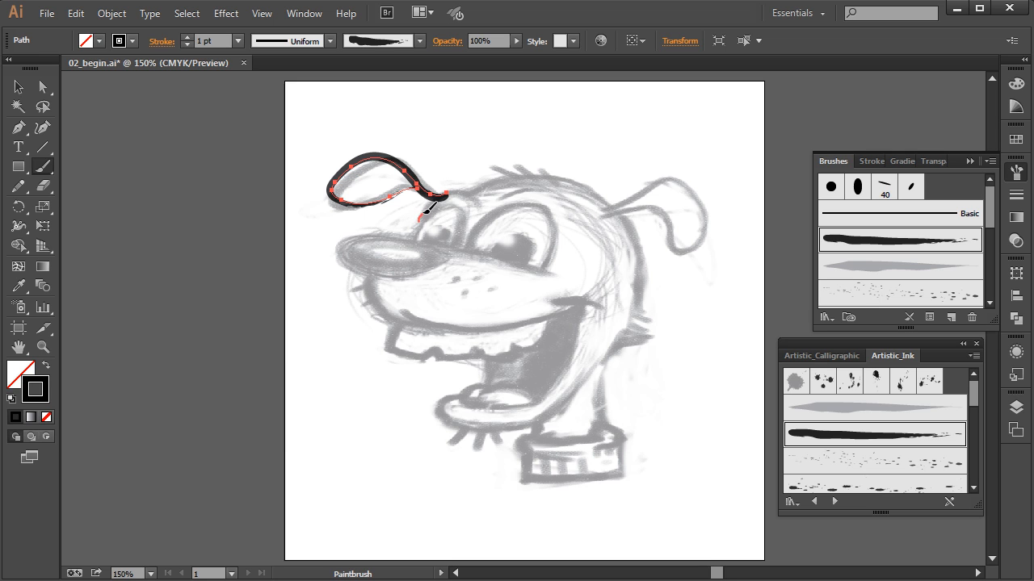
- Ink the curves above both eyes, the nose outline, the front of the muzzle and the upper mouth line with the Calligraphy 1 brush
drag(471, 195, 473, 196)
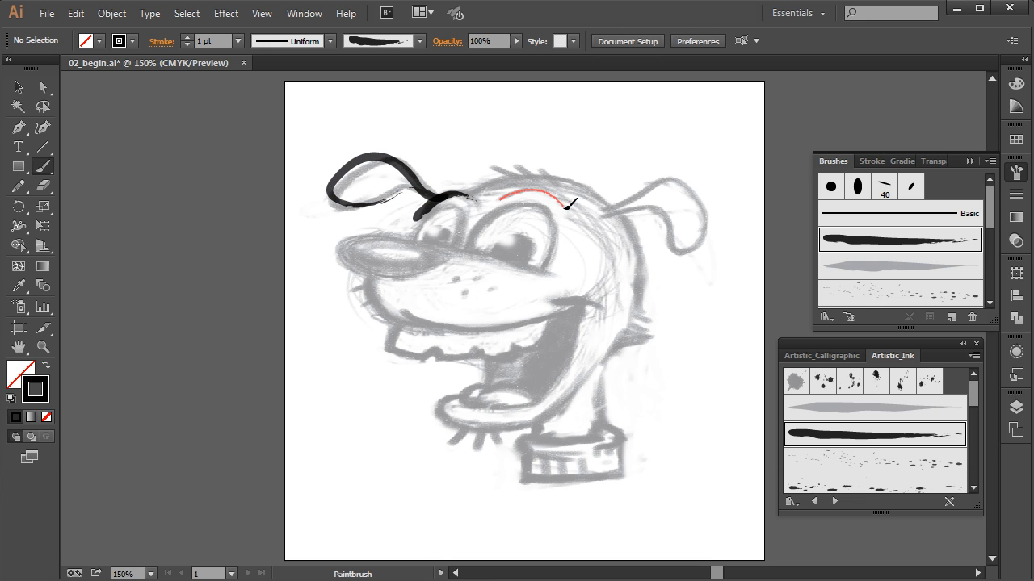
drag(566, 206, 566, 208)
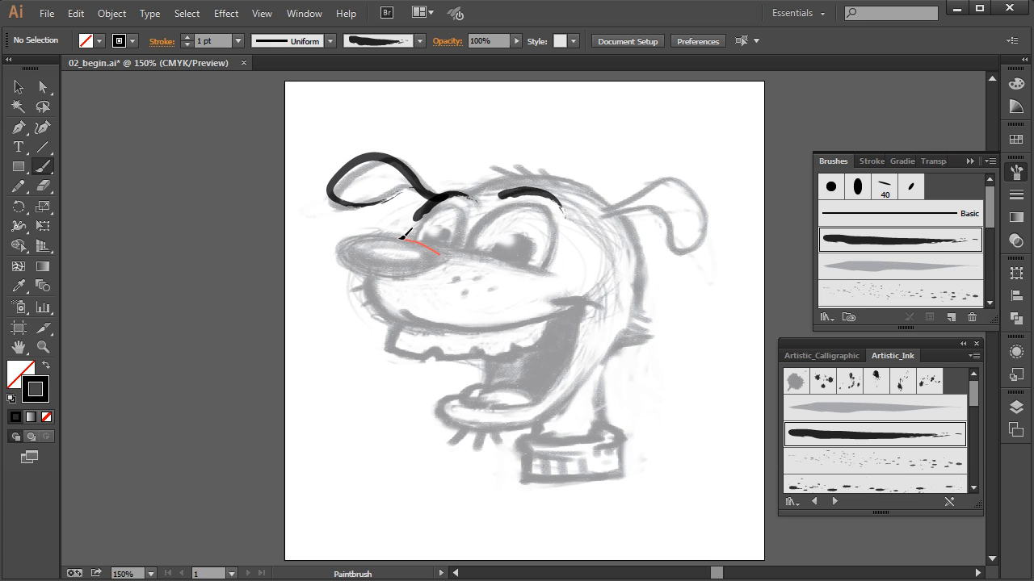
mouse_move(372, 273)
mouse_down()
mouse_move(412, 278)
mouse_move(444, 257)
mouse_up()
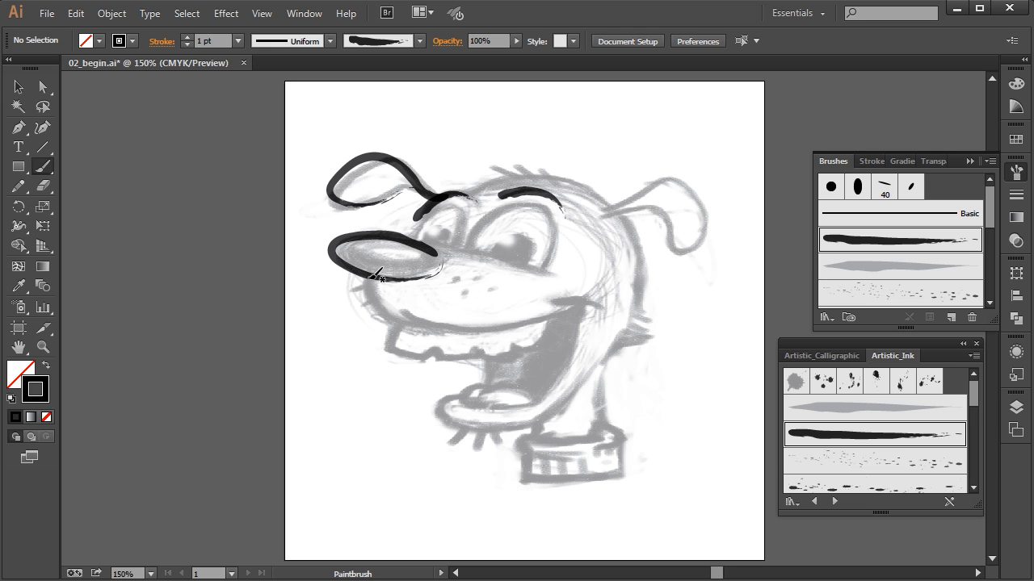
drag(417, 325, 418, 326)
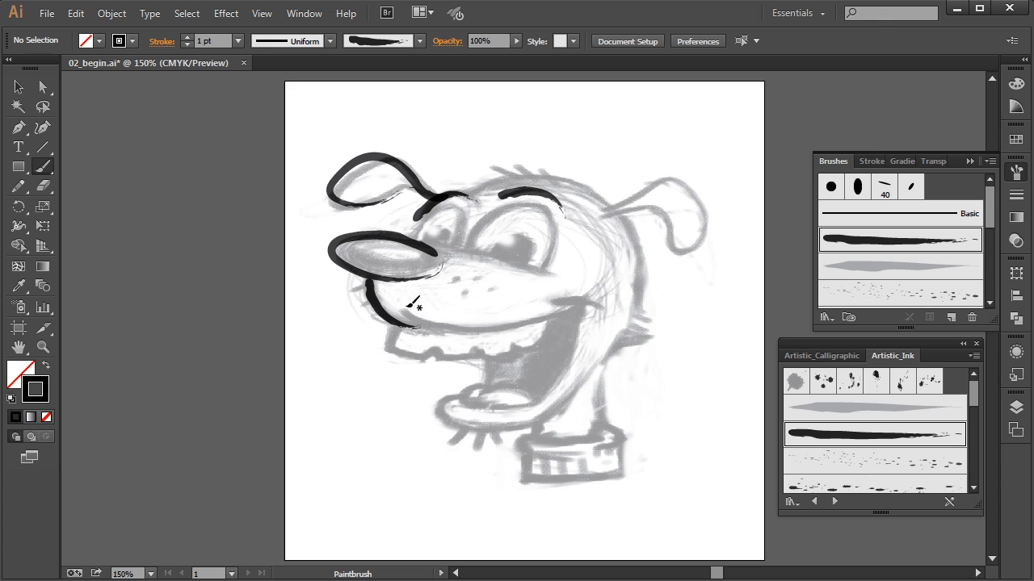
drag(483, 329, 587, 307)
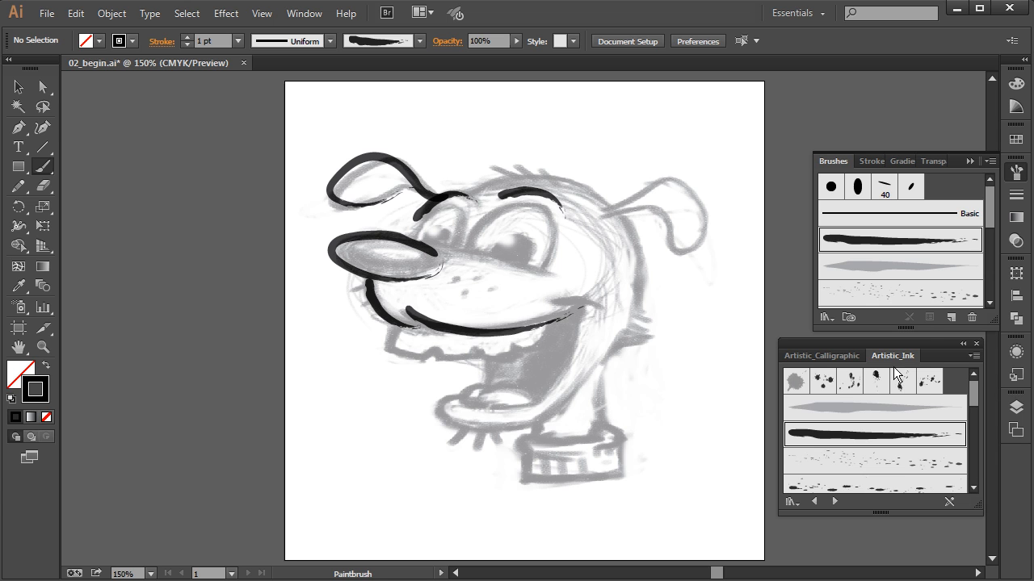
- Load the Bristle Brush Library and enlarge its brush list
click(827, 316)
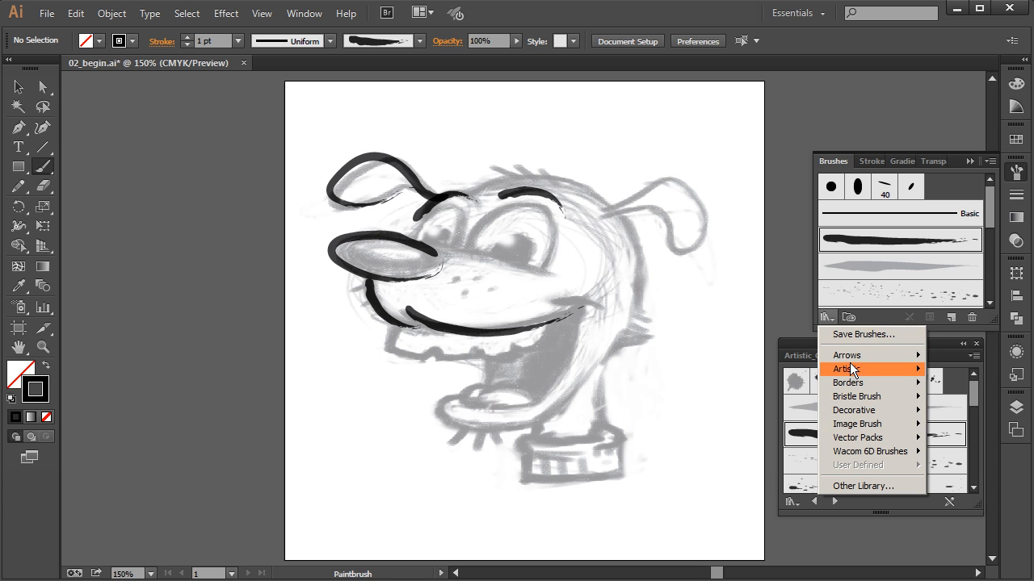
mouse_move(873, 403)
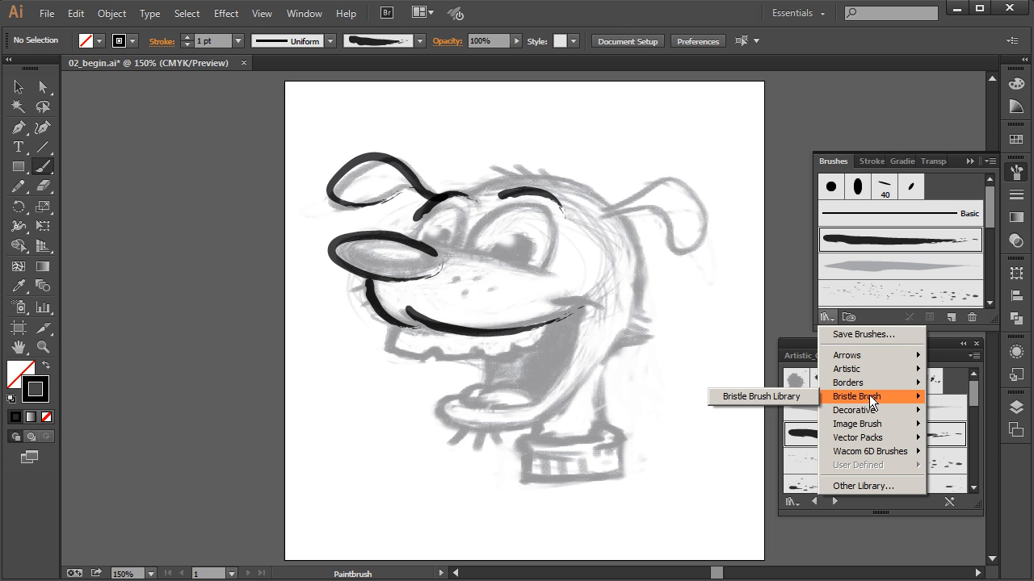
click(766, 395)
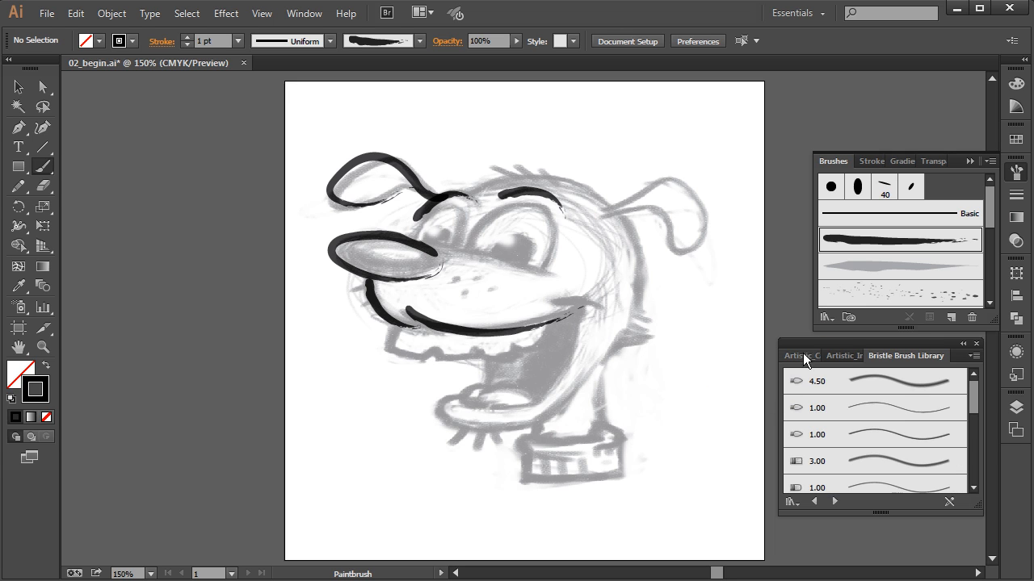
drag(878, 513, 880, 553)
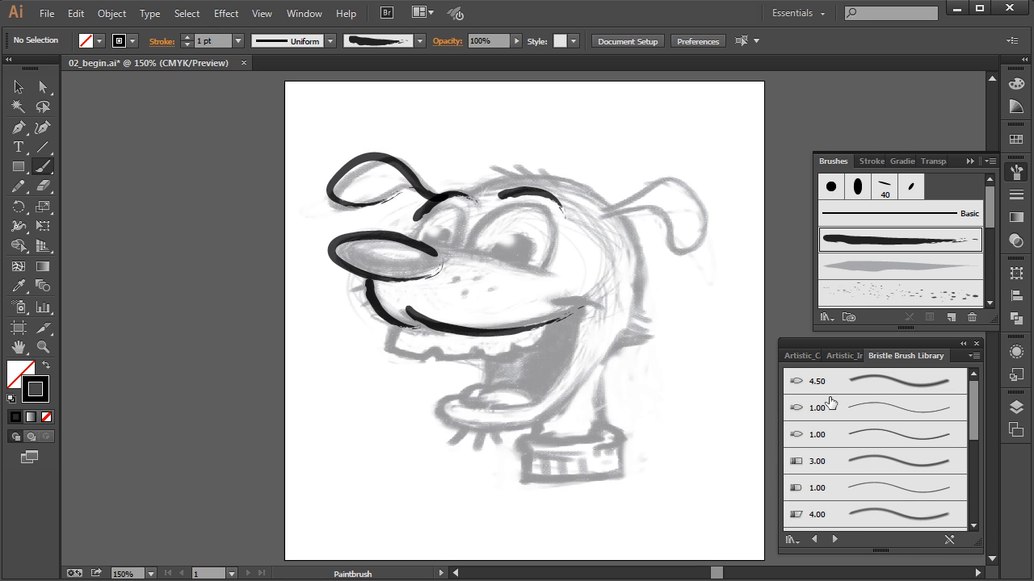
- Hide the pencil sketch layer so only the ink lines layer is displayed
click(1016, 407)
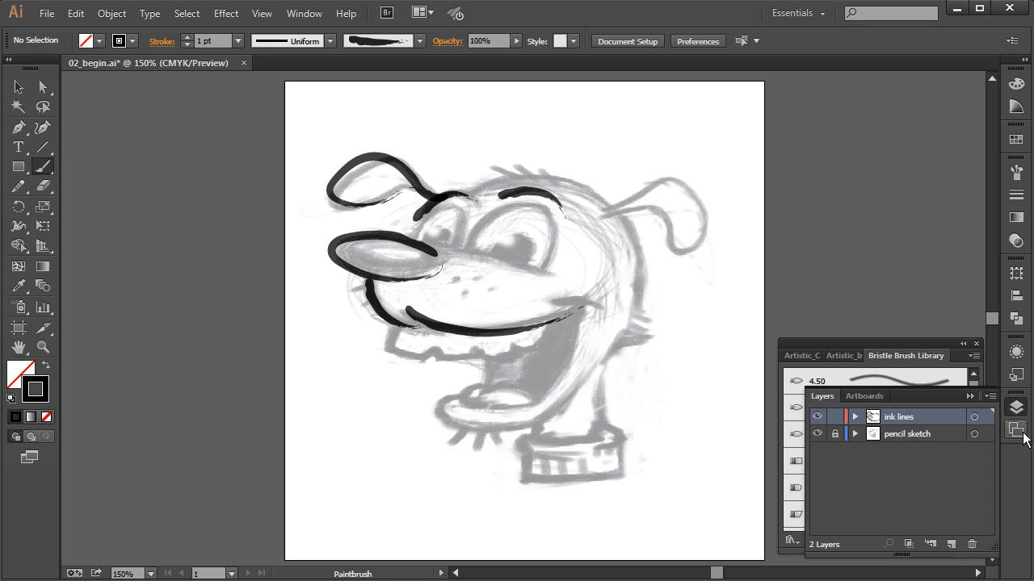
click(817, 434)
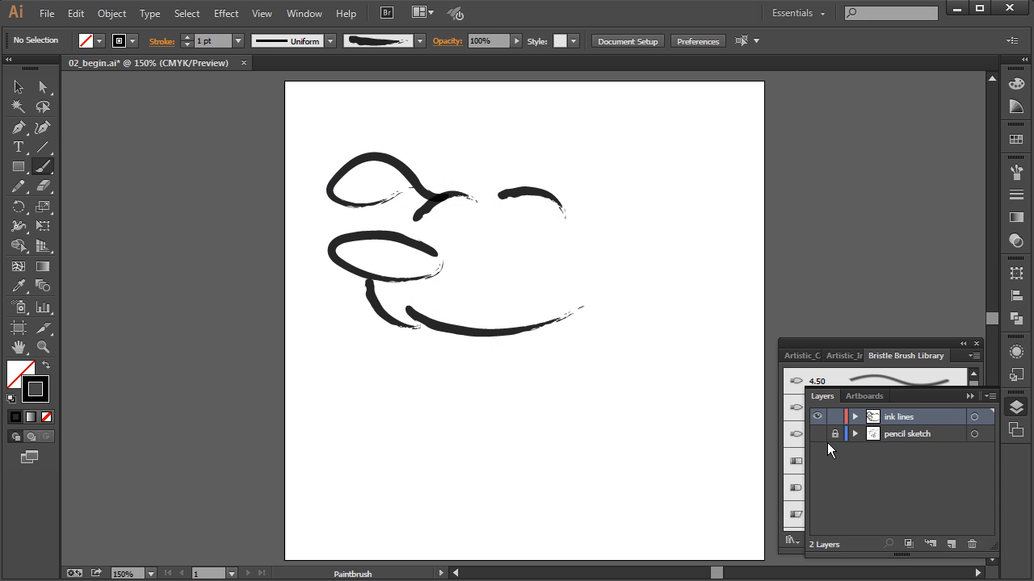
click(975, 396)
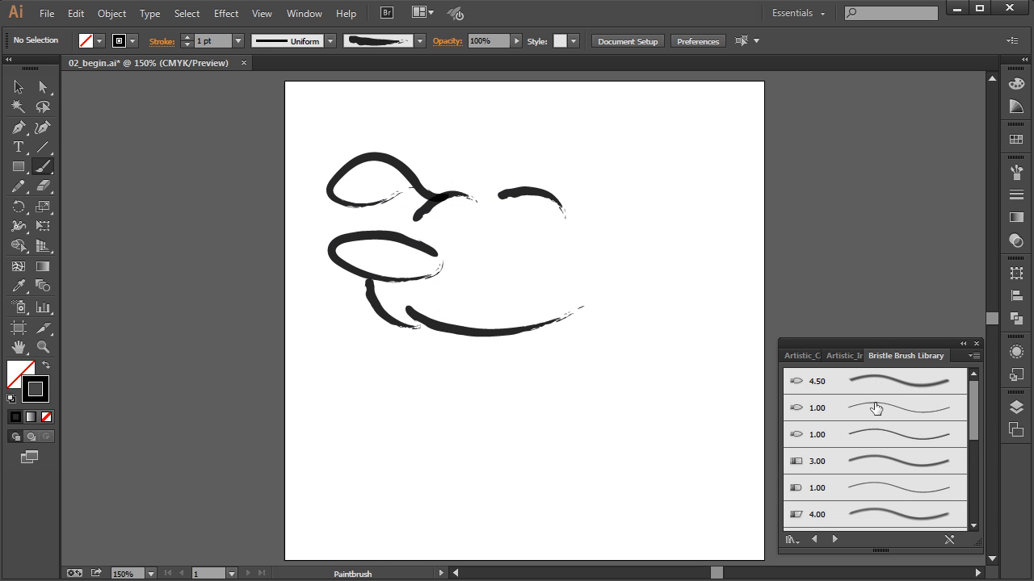
- Choose the 6.00 fan-shaped bristle brush, paint test strokes above the mouth line, and undo them
drag(967, 436, 971, 465)
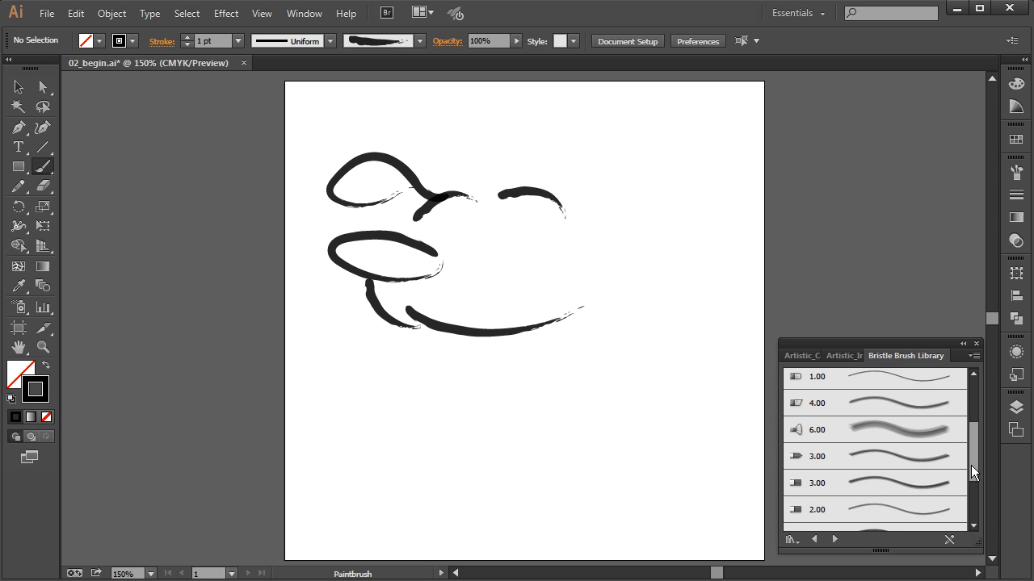
click(870, 443)
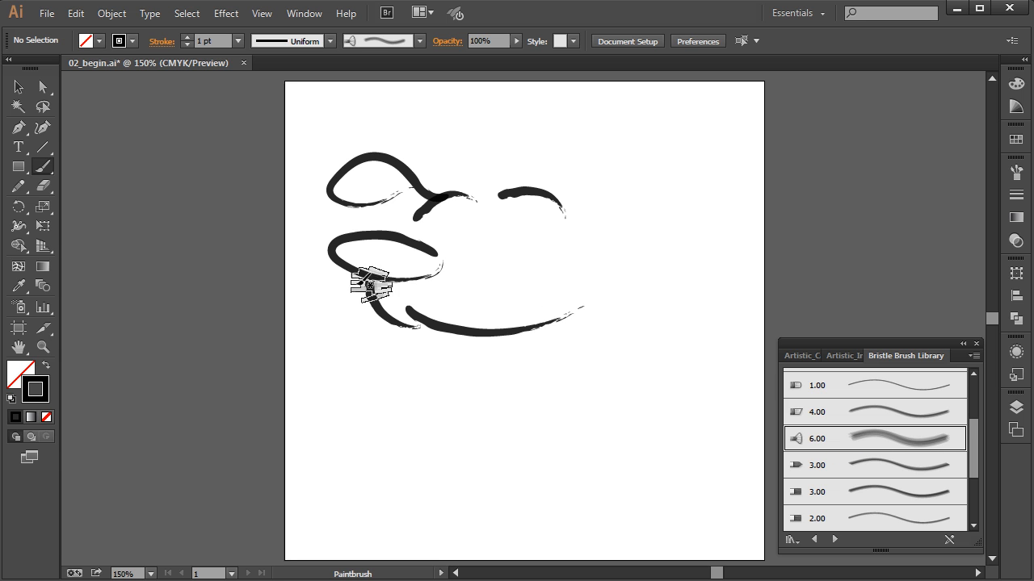
mouse_move(412, 287)
mouse_down()
mouse_move(481, 314)
mouse_move(540, 309)
mouse_move(595, 282)
mouse_up()
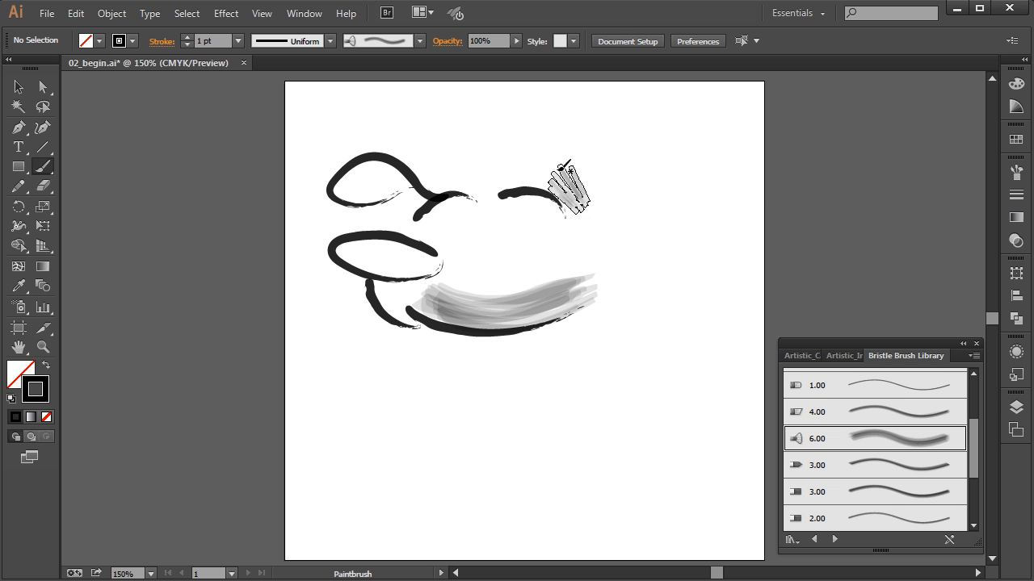
key(ctrl+z)
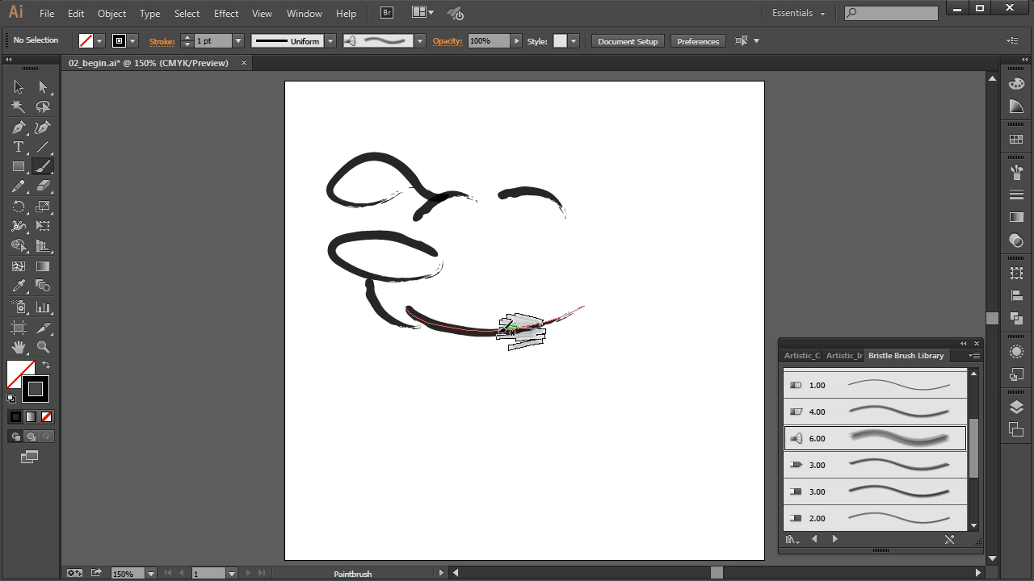
- Set the Mop bristle brush's size to 4.38 mm, paint opacity to 43% and stiffness to 36%
key(ctrl+minus)
key(ctrl+plus)
key(ctrl+plus)
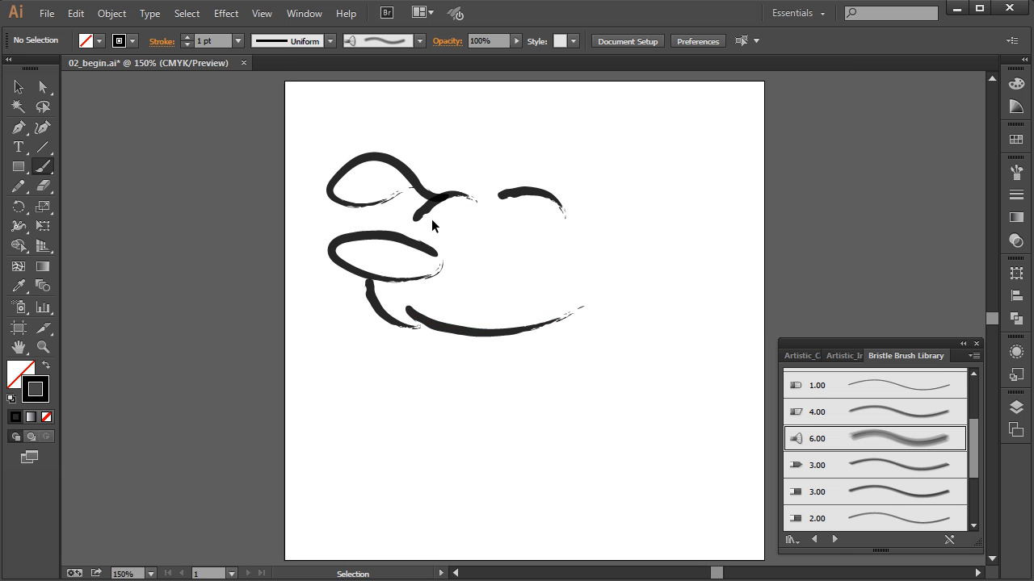
drag(376, 347, 434, 379)
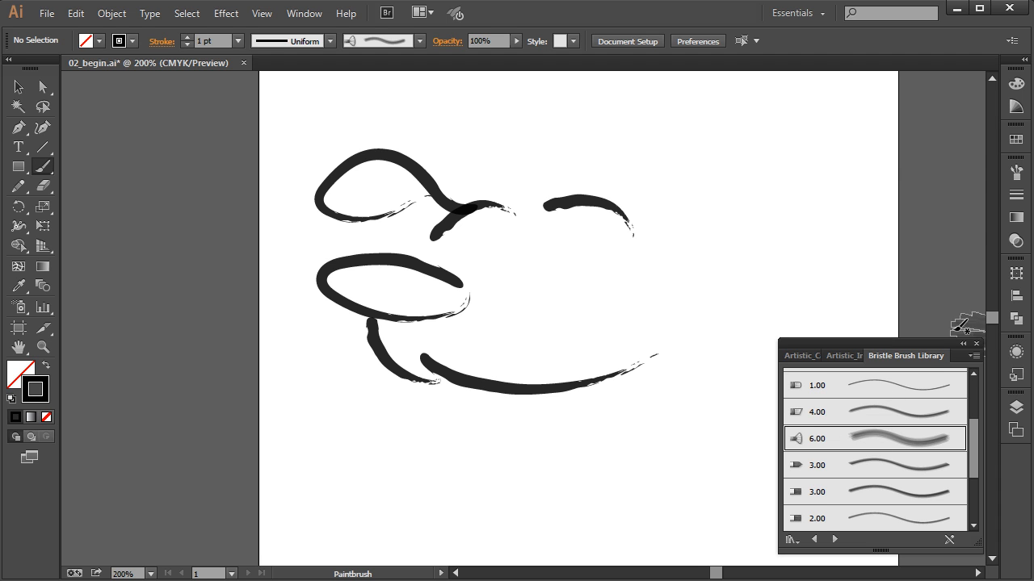
click(1016, 172)
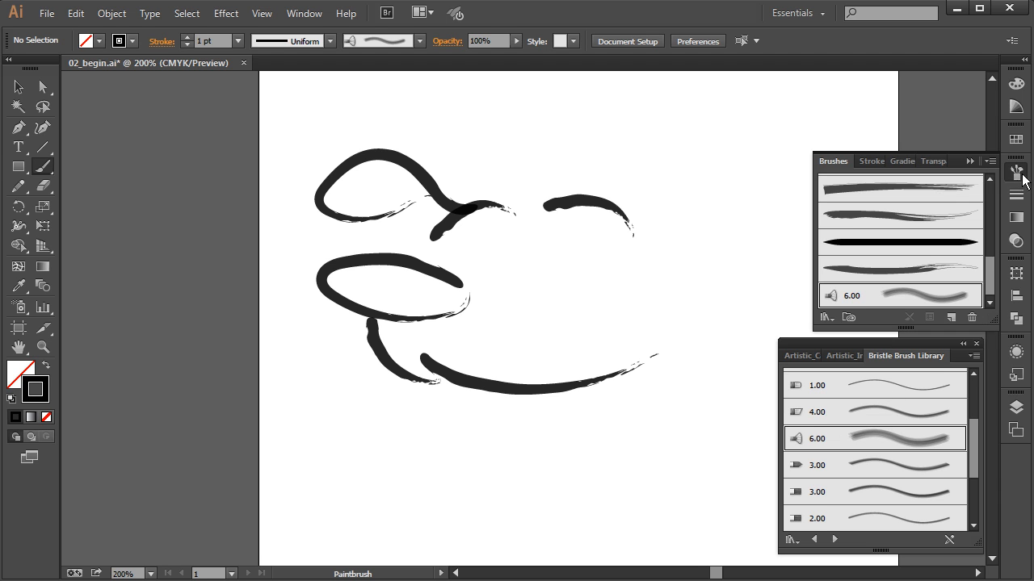
double_click(864, 299)
drag(476, 89, 728, 89)
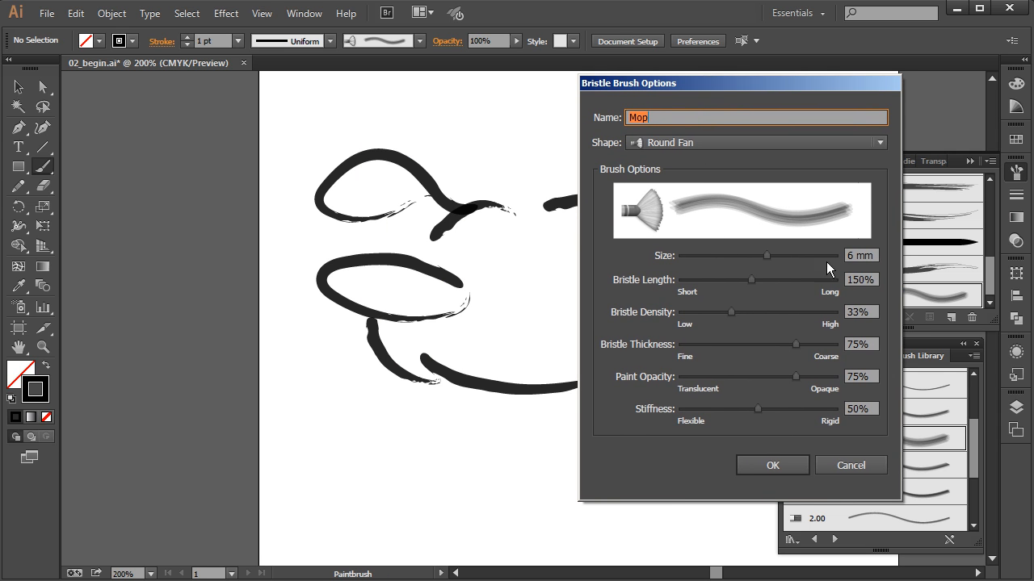
drag(766, 256, 739, 257)
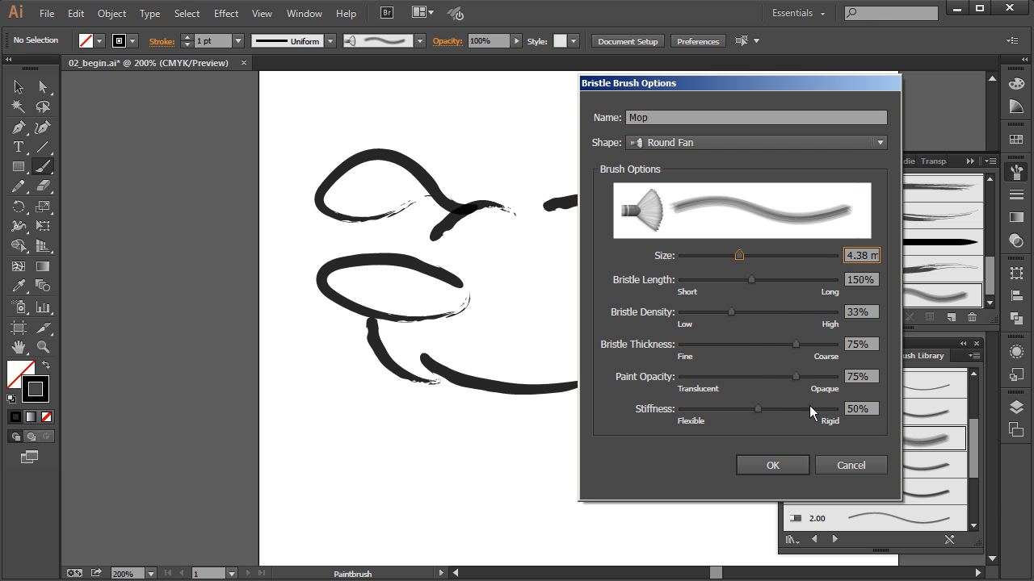
mouse_move(798, 377)
mouse_down()
mouse_move(756, 388)
mouse_move(748, 375)
mouse_move(762, 408)
mouse_move(735, 407)
mouse_up()
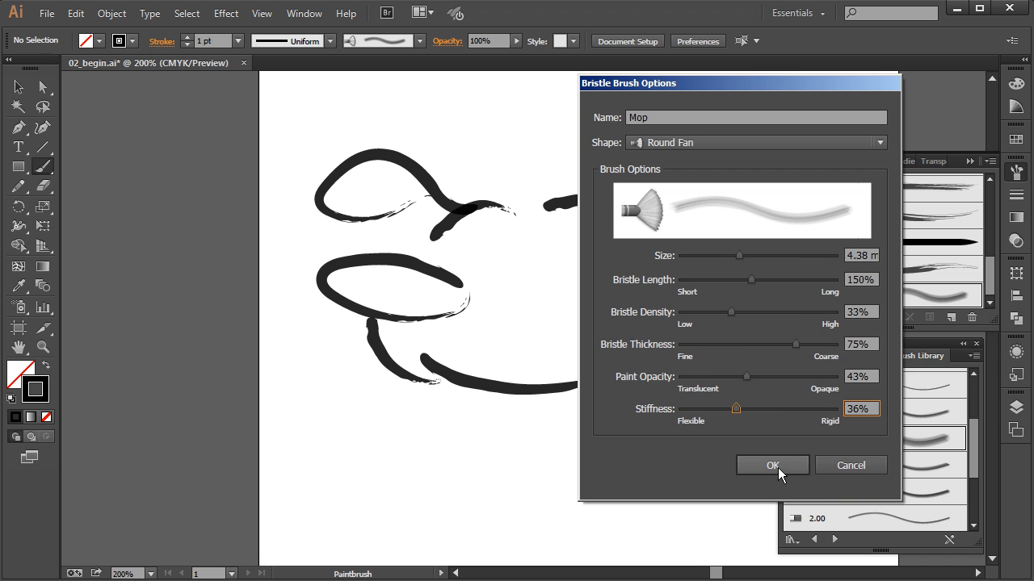
click(773, 466)
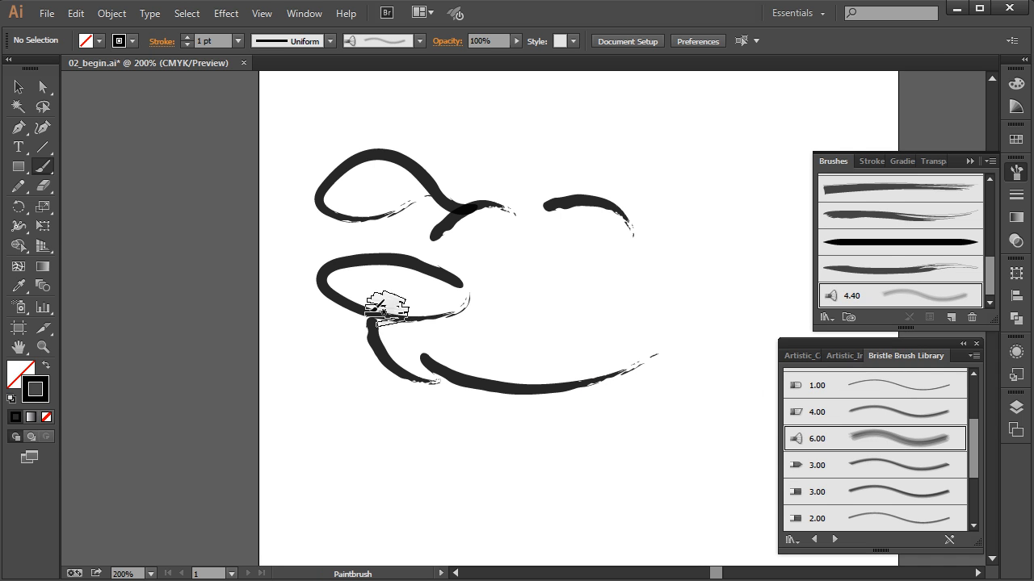
- Paint soft gray shading with the modified Mop brush behind the muzzle front, above the mouth line, and inside the upper loop and the nose
drag(384, 322, 417, 365)
mouse_move(421, 326)
mouse_down()
mouse_move(557, 373)
mouse_move(666, 339)
mouse_up()
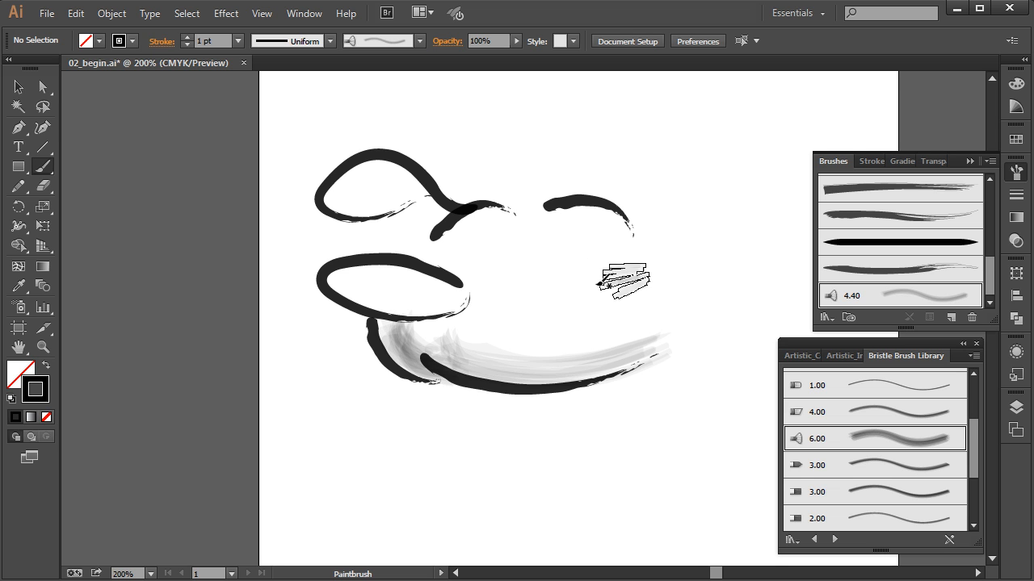
mouse_move(386, 211)
mouse_down()
mouse_move(366, 173)
mouse_move(387, 190)
mouse_move(336, 190)
mouse_move(364, 182)
mouse_up()
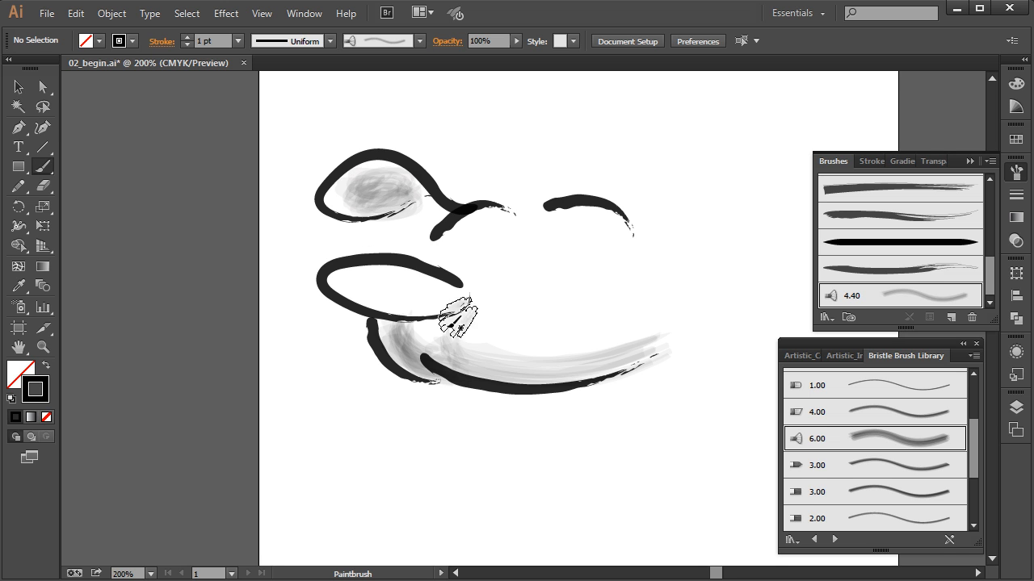
mouse_move(335, 265)
mouse_down()
mouse_move(420, 307)
mouse_move(505, 305)
mouse_up()
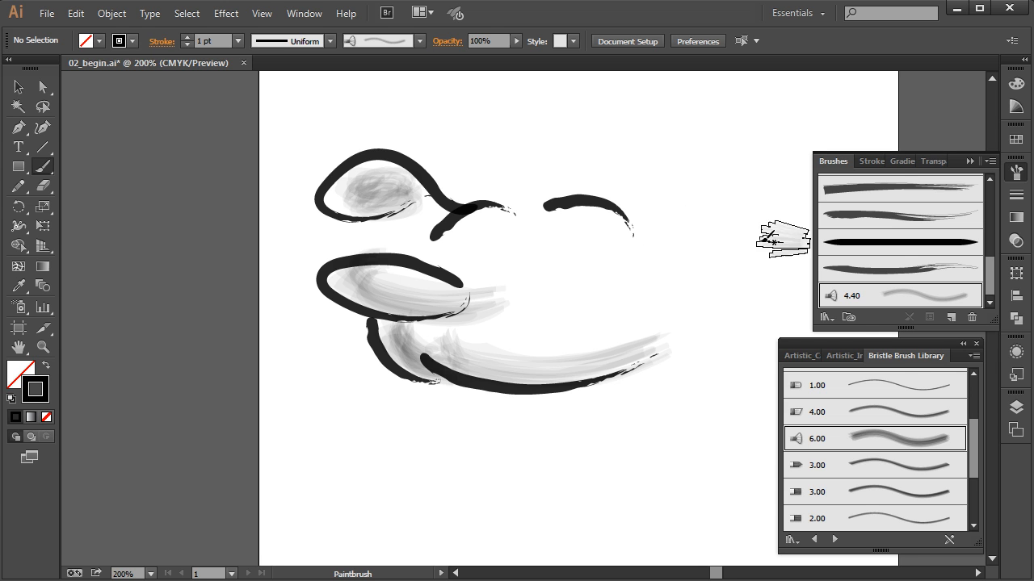
- With preview enabled, set the Mop brush's size to 2.45 mm and bristle density to 76%, applying the changes to existing strokes
double_click(892, 298)
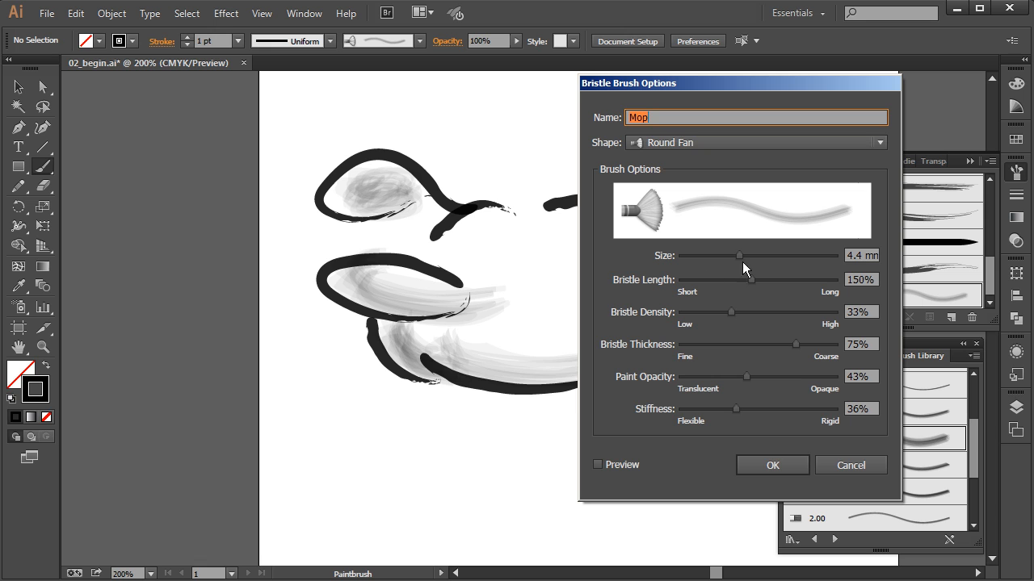
mouse_move(739, 254)
mouse_down()
mouse_move(767, 262)
mouse_move(693, 261)
mouse_up()
click(598, 464)
click(707, 255)
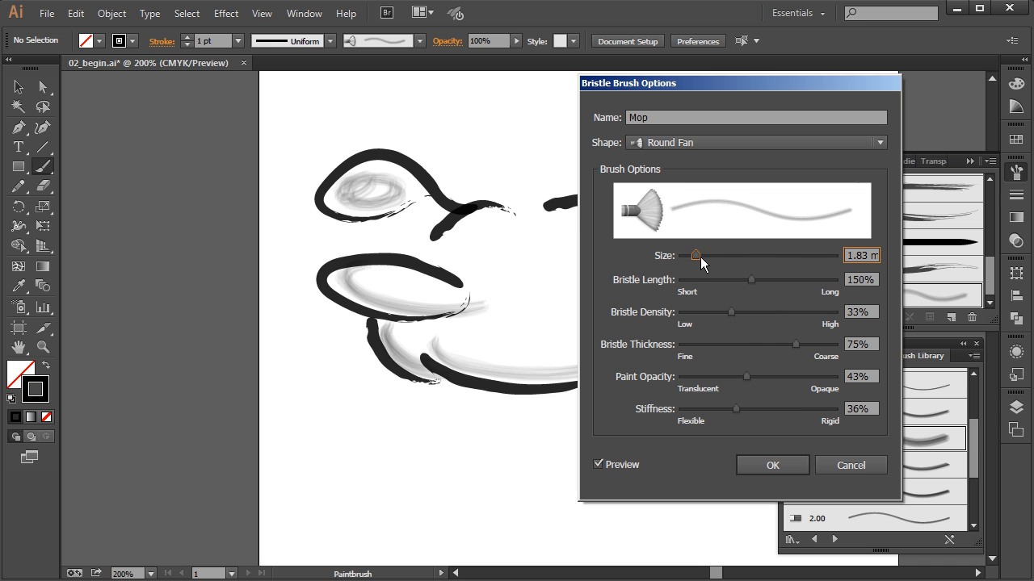
drag(731, 311, 797, 313)
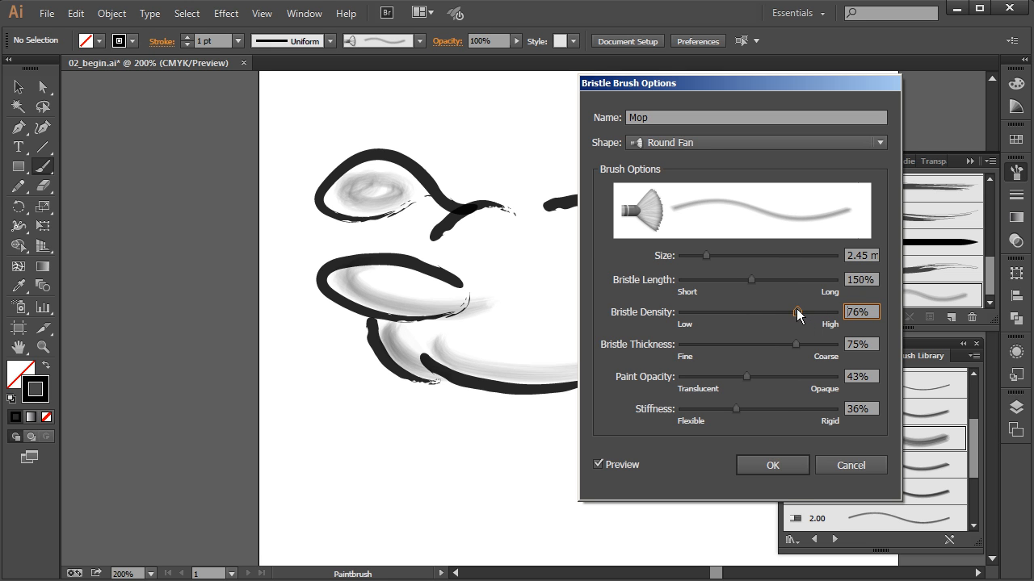
click(781, 467)
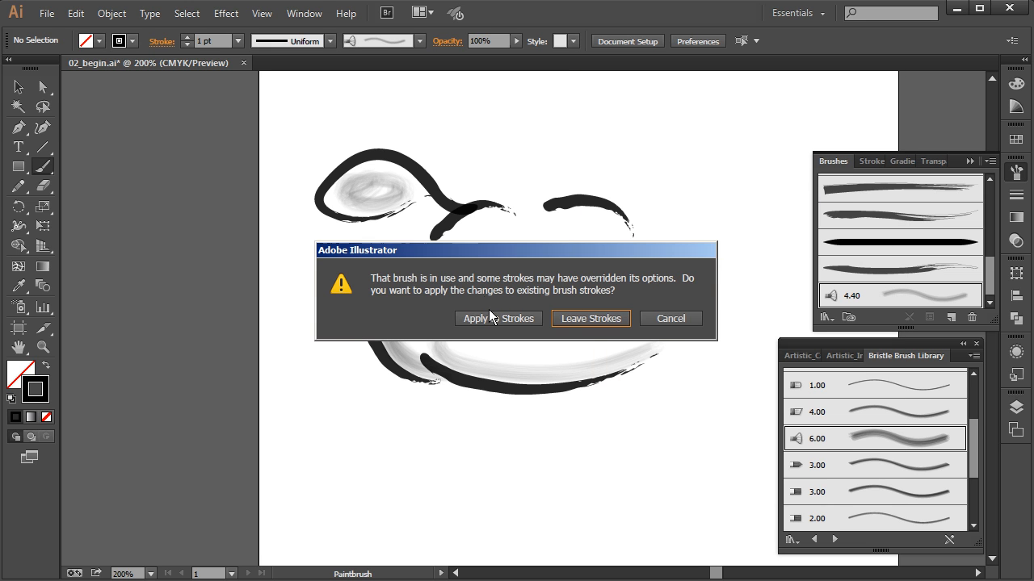
click(491, 317)
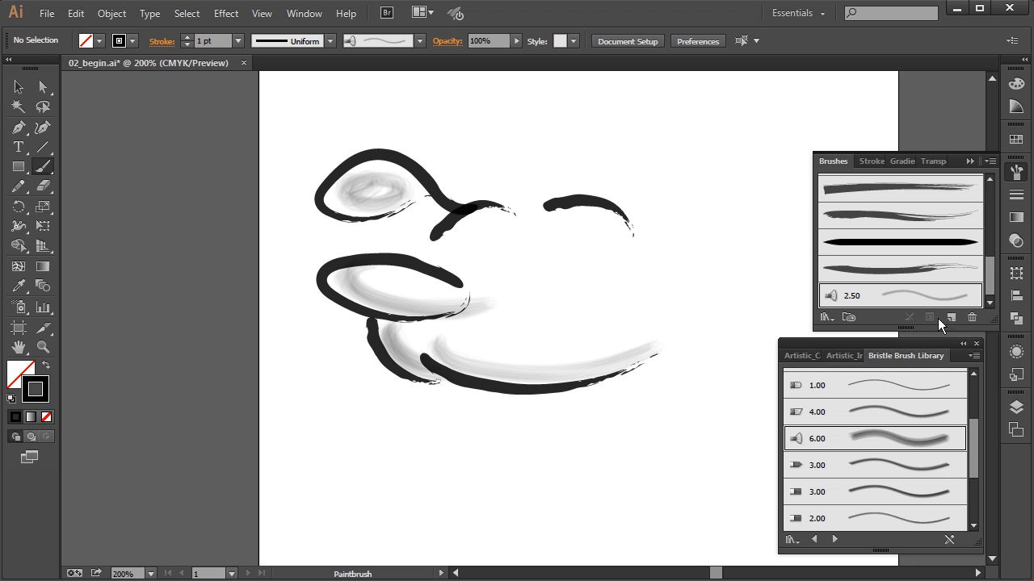